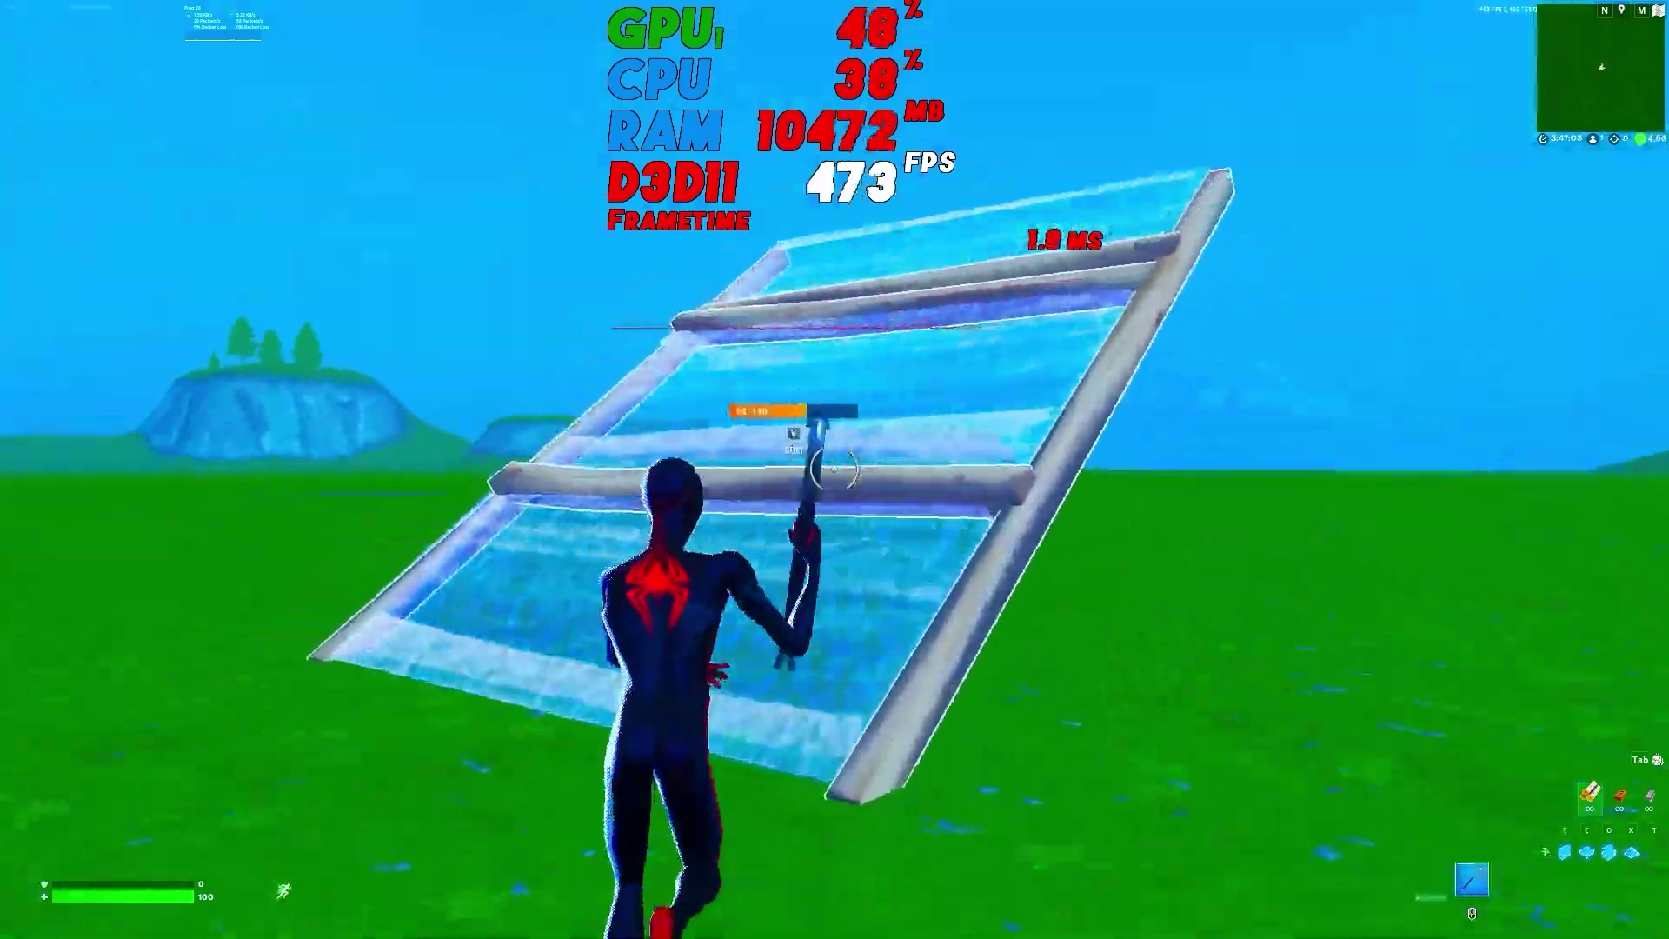
# - Build walls, floors and ramps in Fortnite to climb, switching between pickaxe and rifle
pyautogui.click(834, 469)
pyautogui.click(834, 469)
pyautogui.click(834, 470)
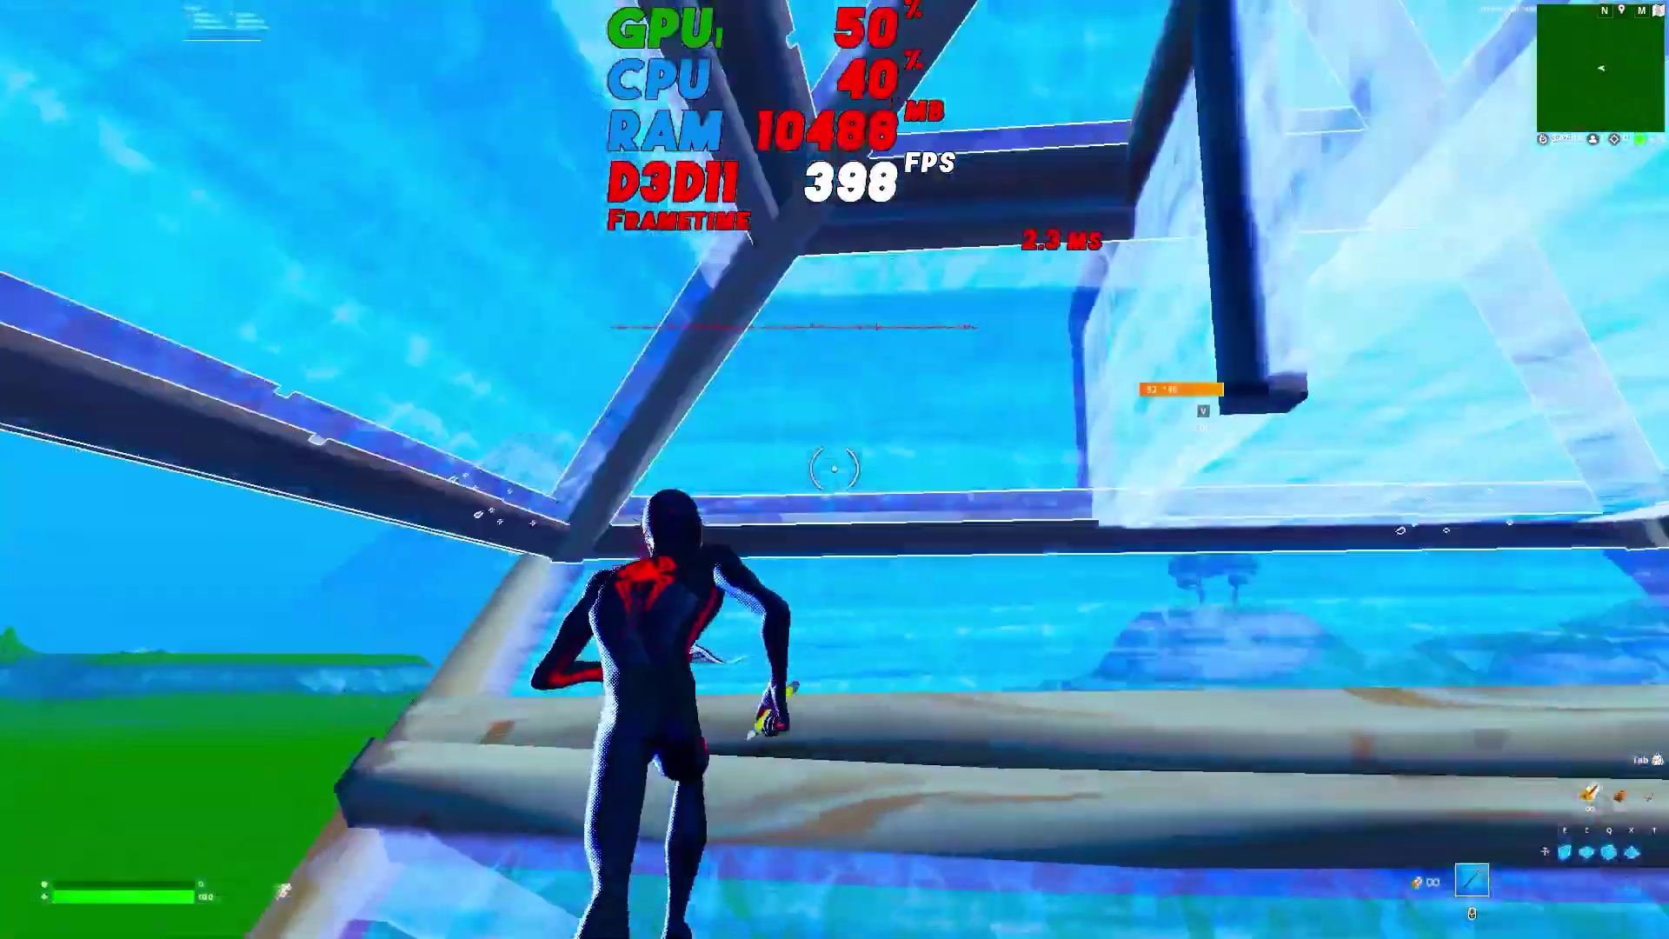
pyautogui.press('q')
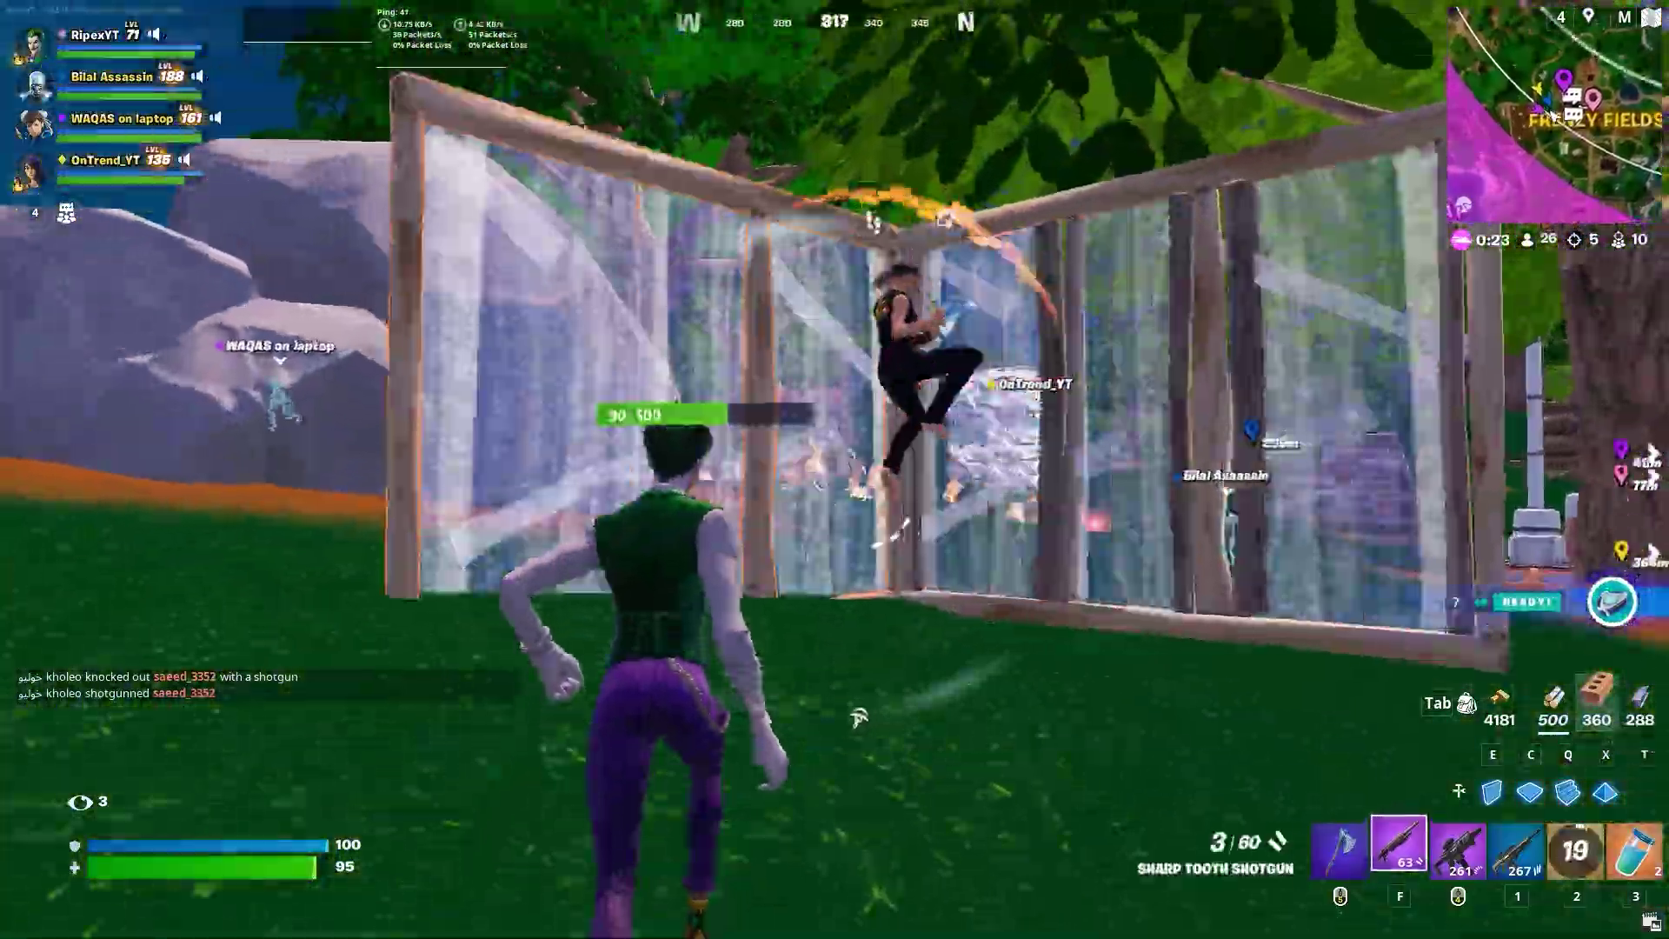
pyautogui.press('q')
pyautogui.click(834, 470)
pyautogui.click(835, 470)
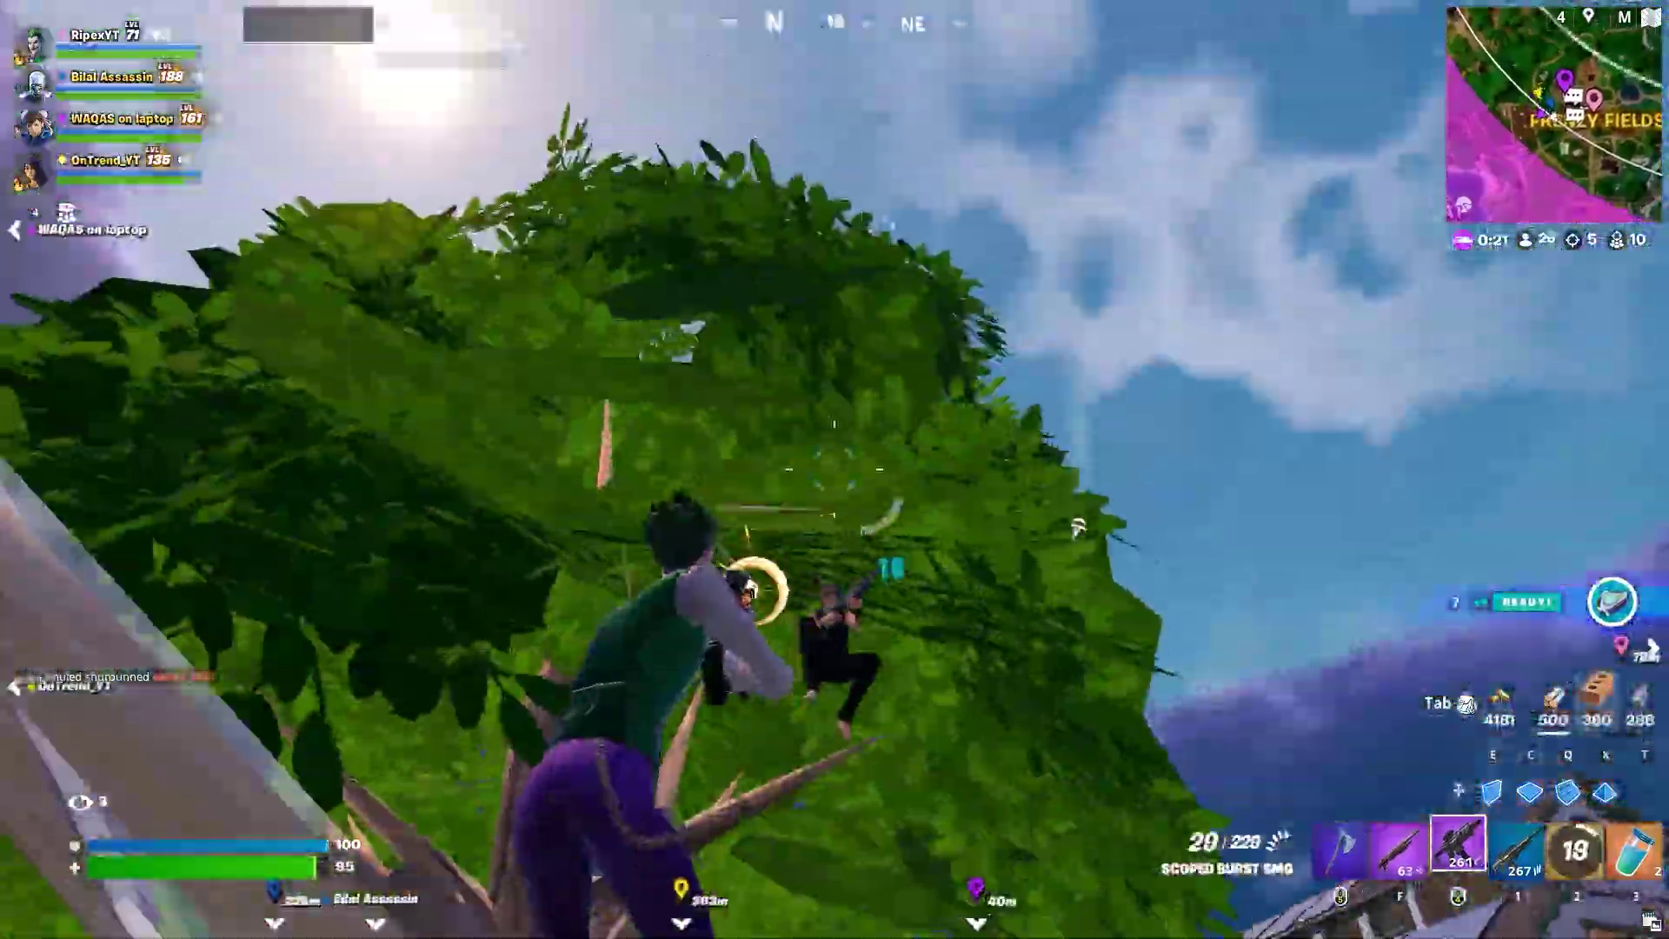
pyautogui.press('3')
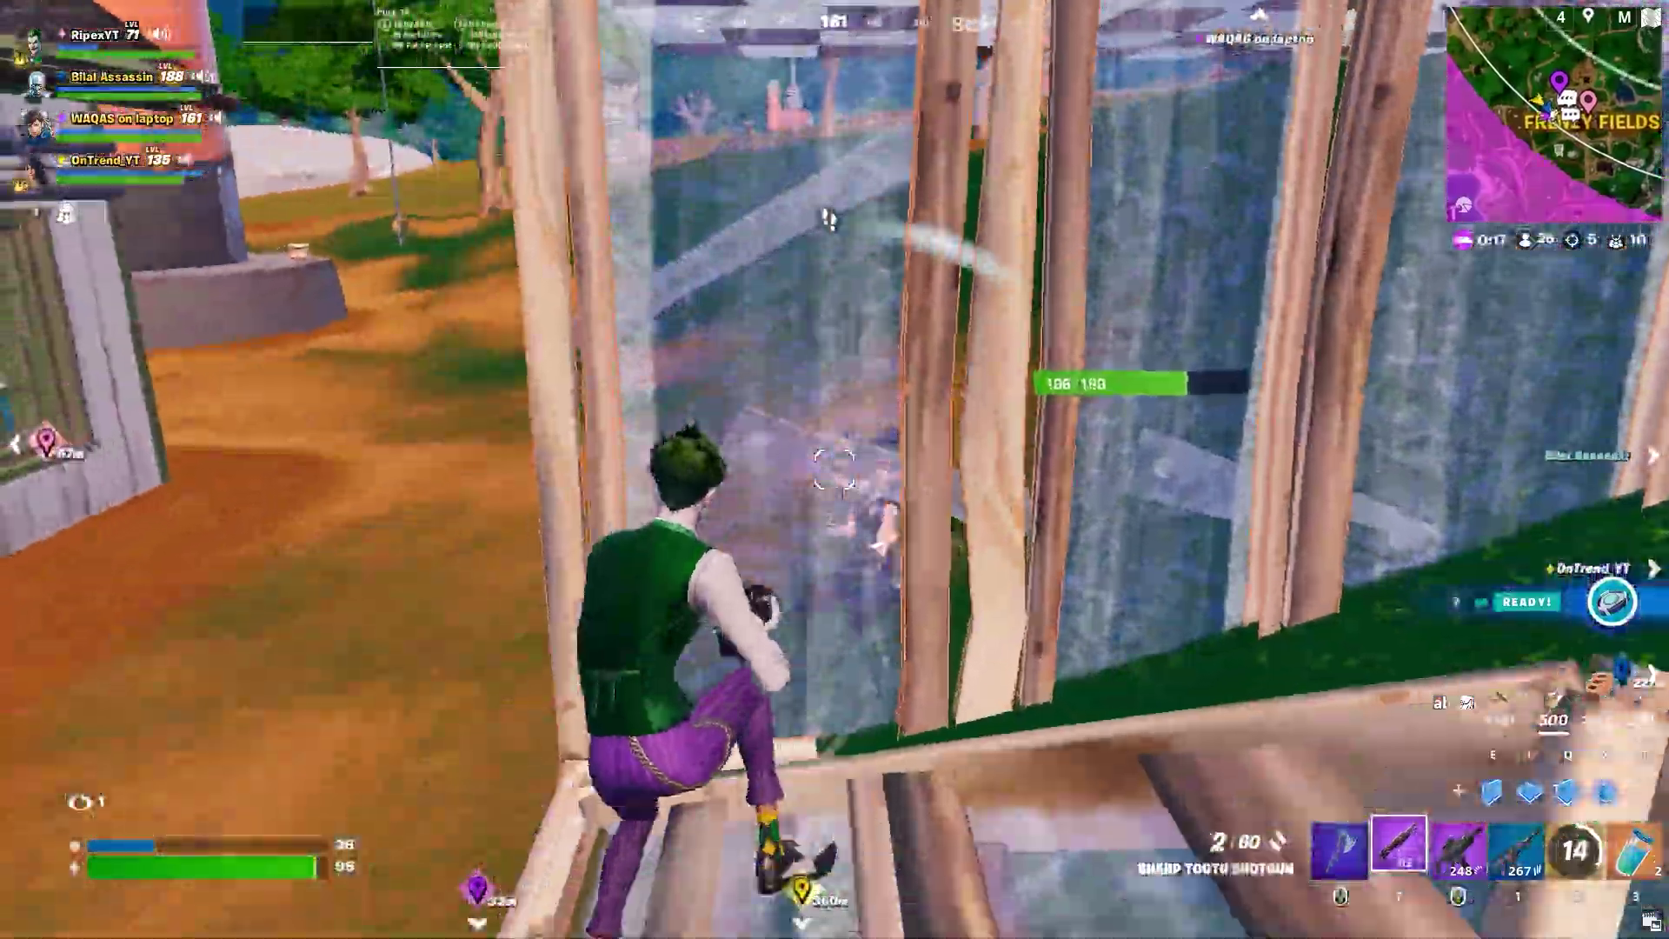
# - Fight the enemy with shotgun, Scoped Burst SMG and Combat SMG behind a protective wall
pyautogui.click(835, 470)
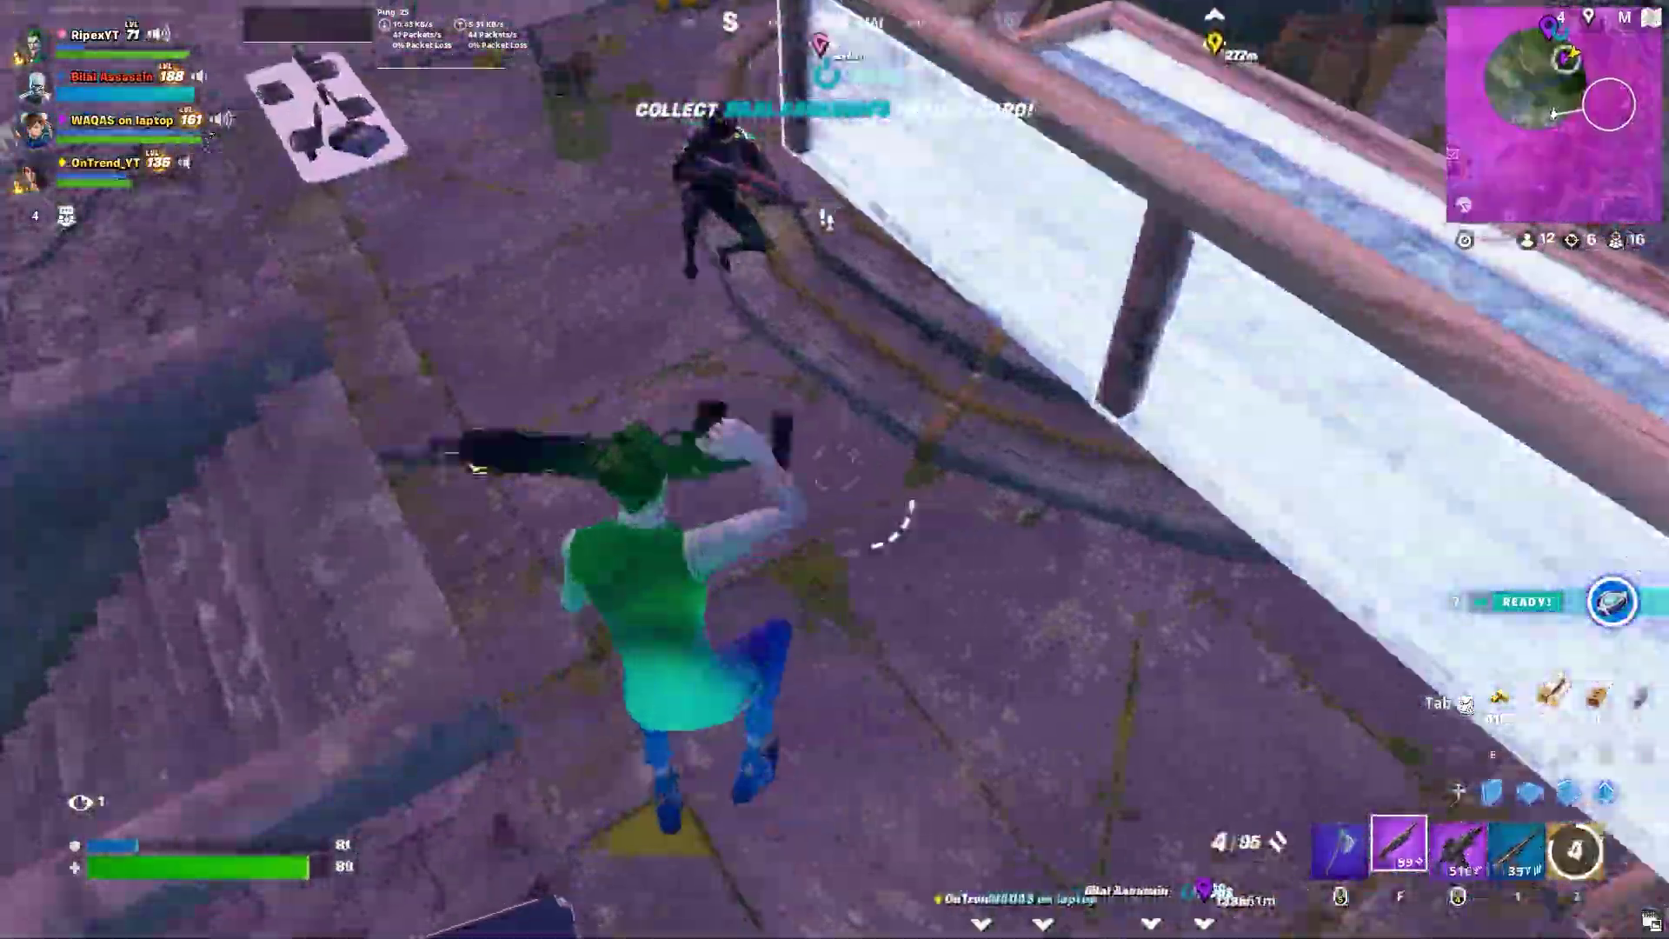
pyautogui.click(835, 470)
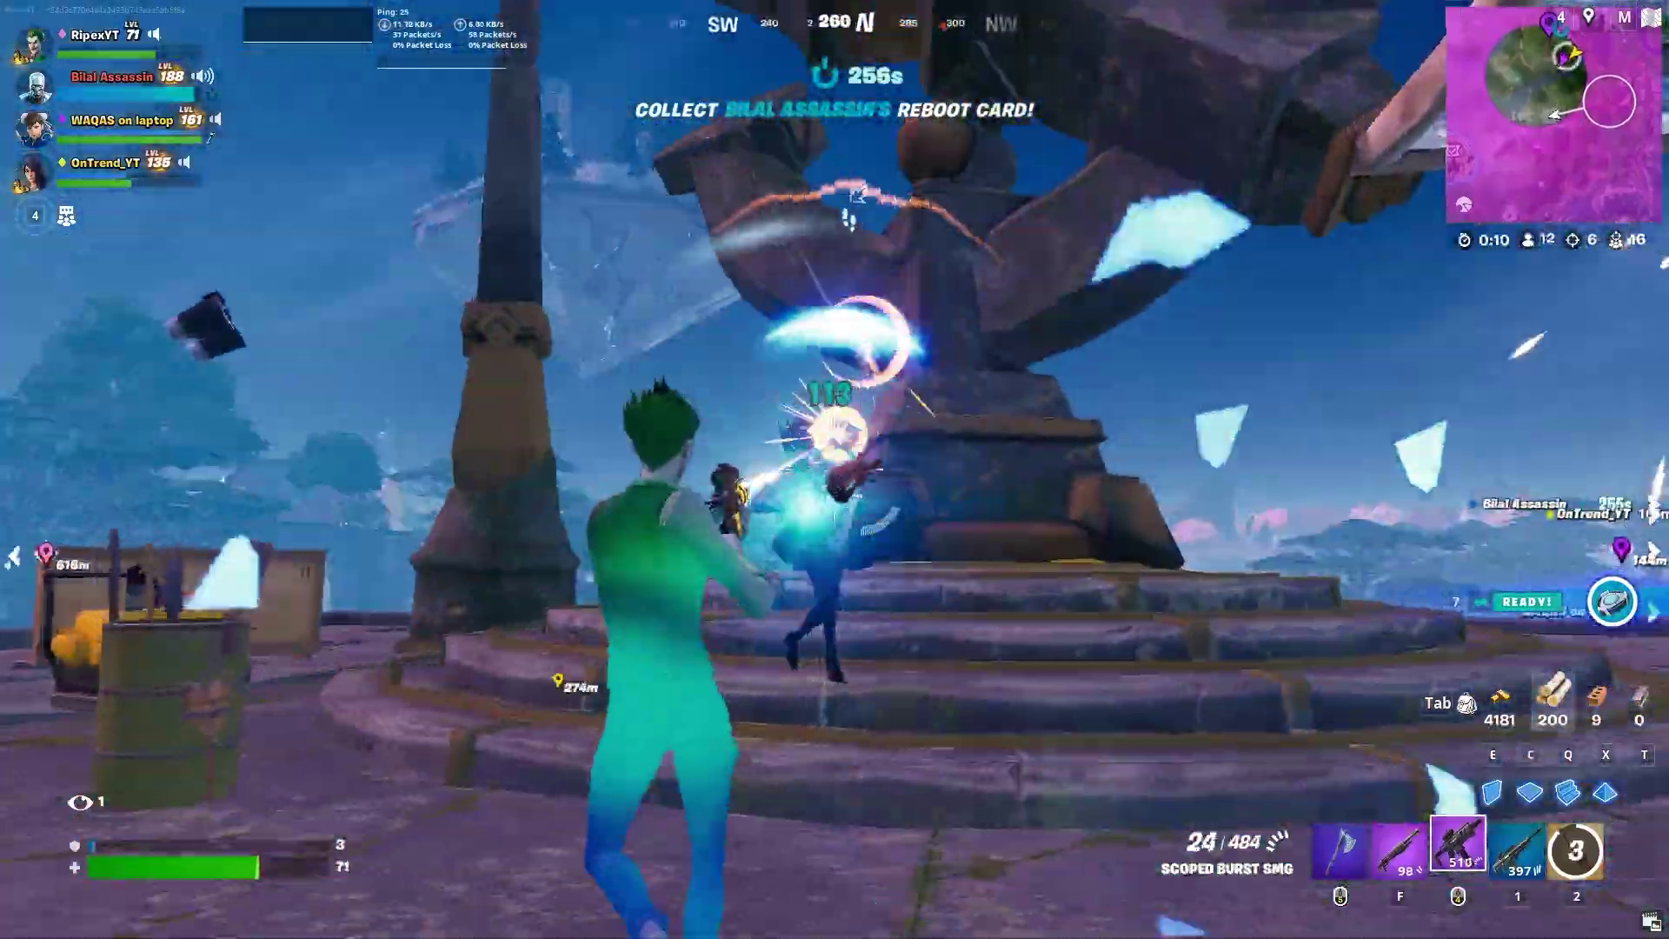
pyautogui.click(834, 469)
pyautogui.click(834, 469)
pyautogui.click(835, 470)
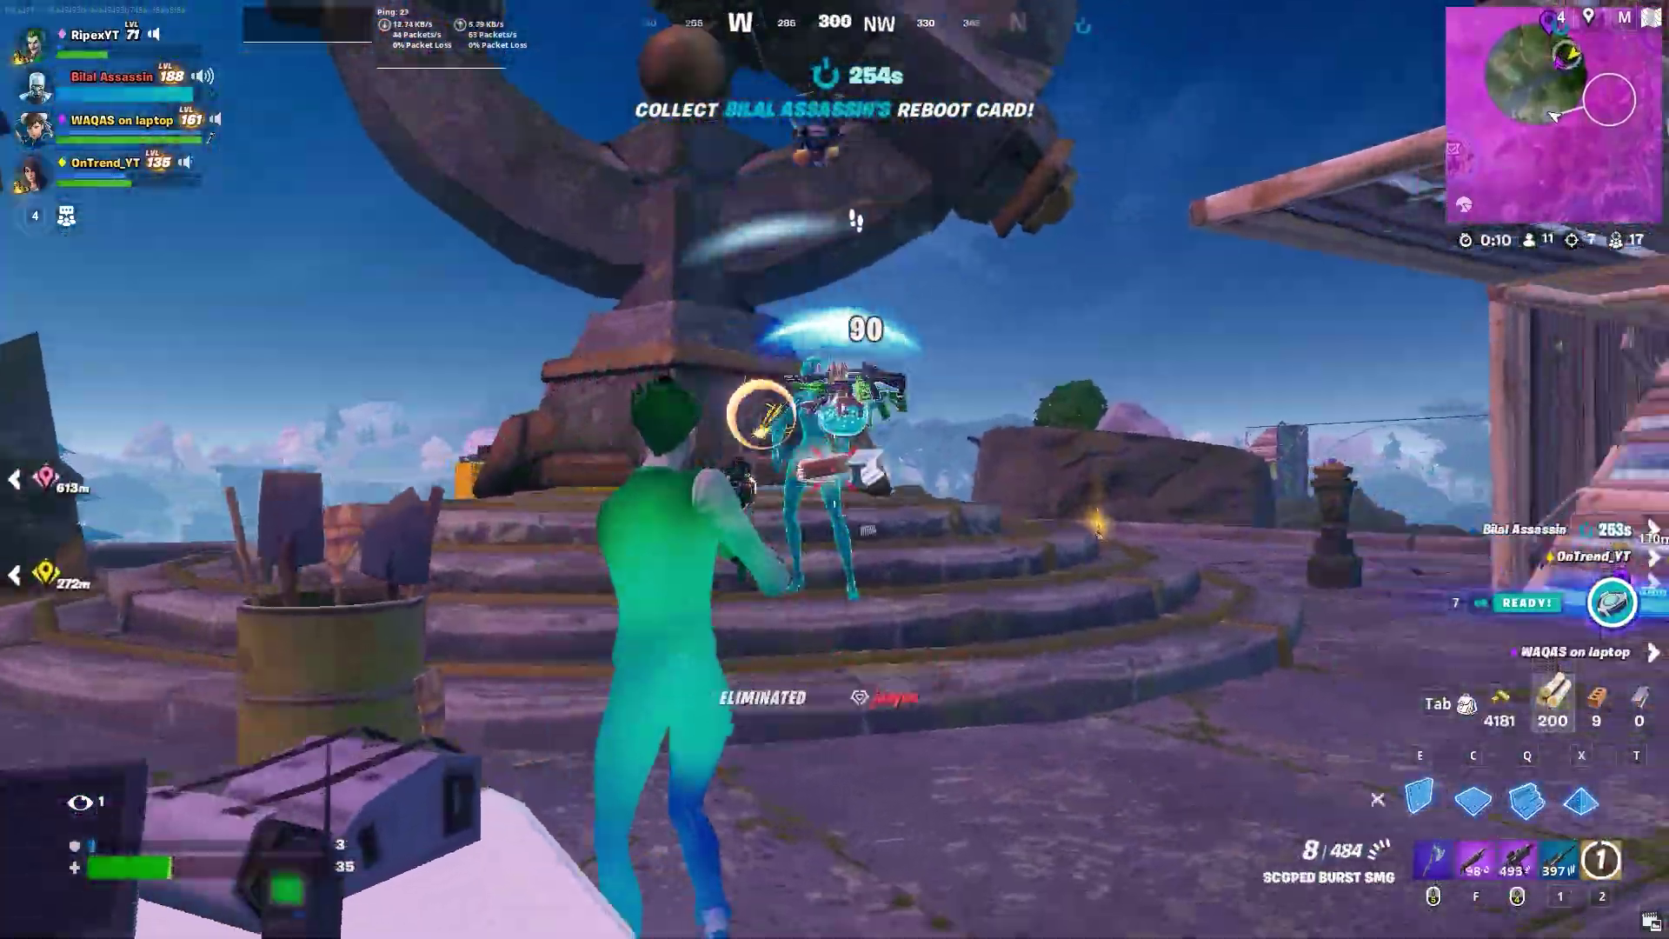
pyautogui.press('f')
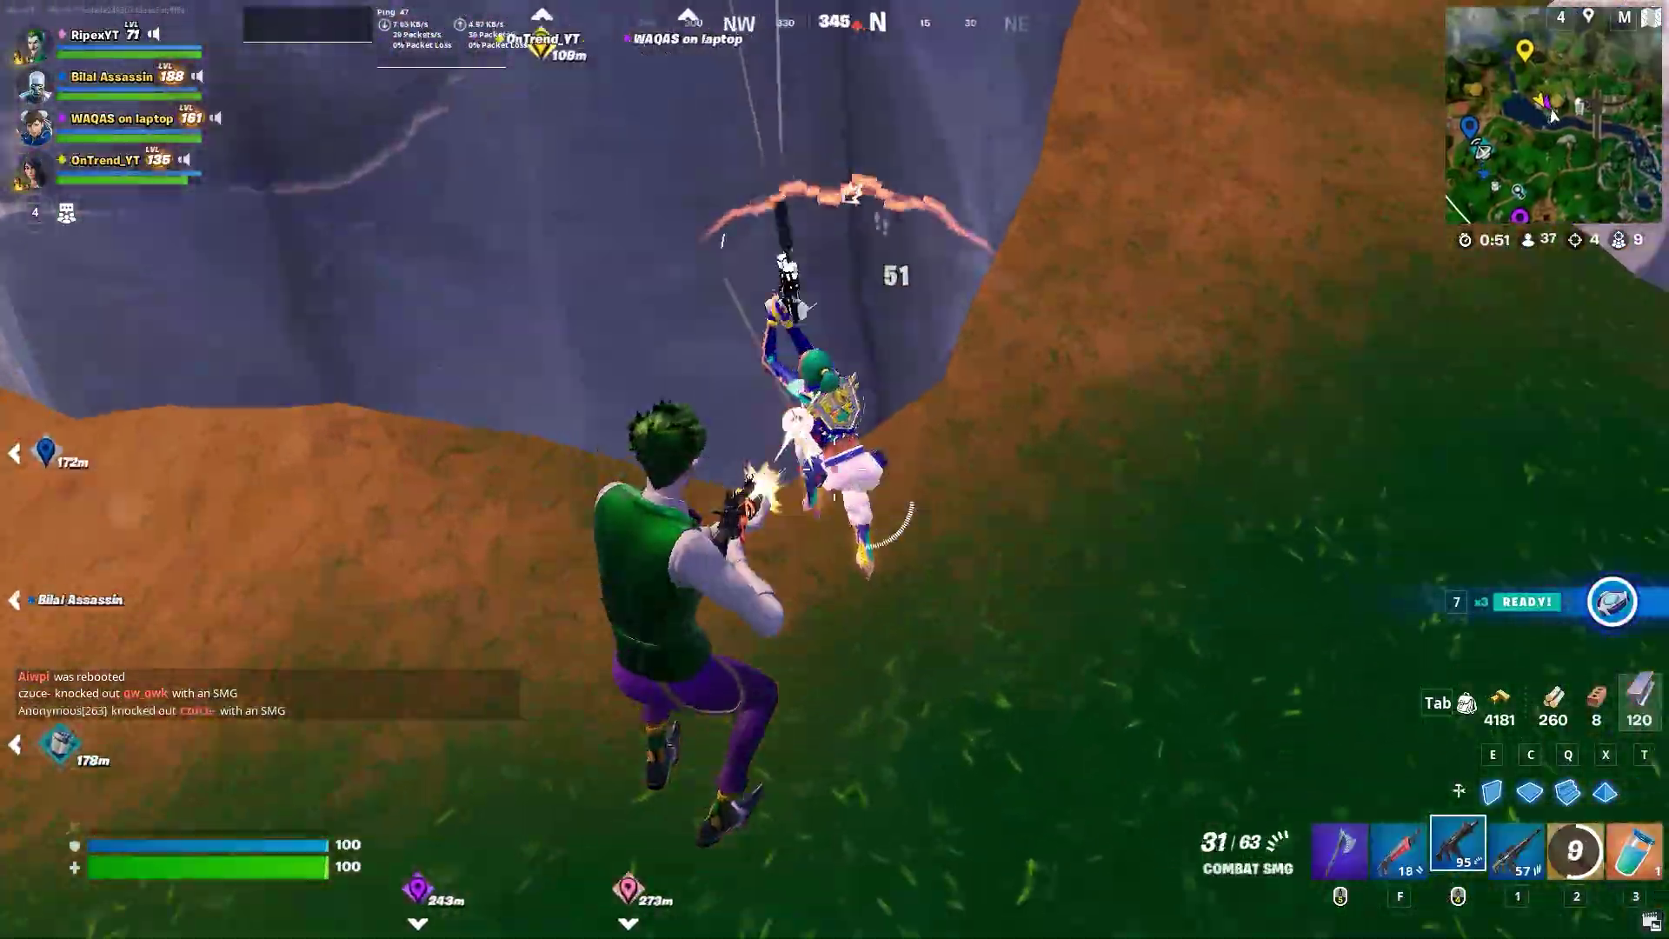
pyautogui.click(835, 470)
pyautogui.click(834, 469)
# - Draw the Maven Auto Shotgun, then review GearUP Booster's launch and region/node settings
pyautogui.press('f')
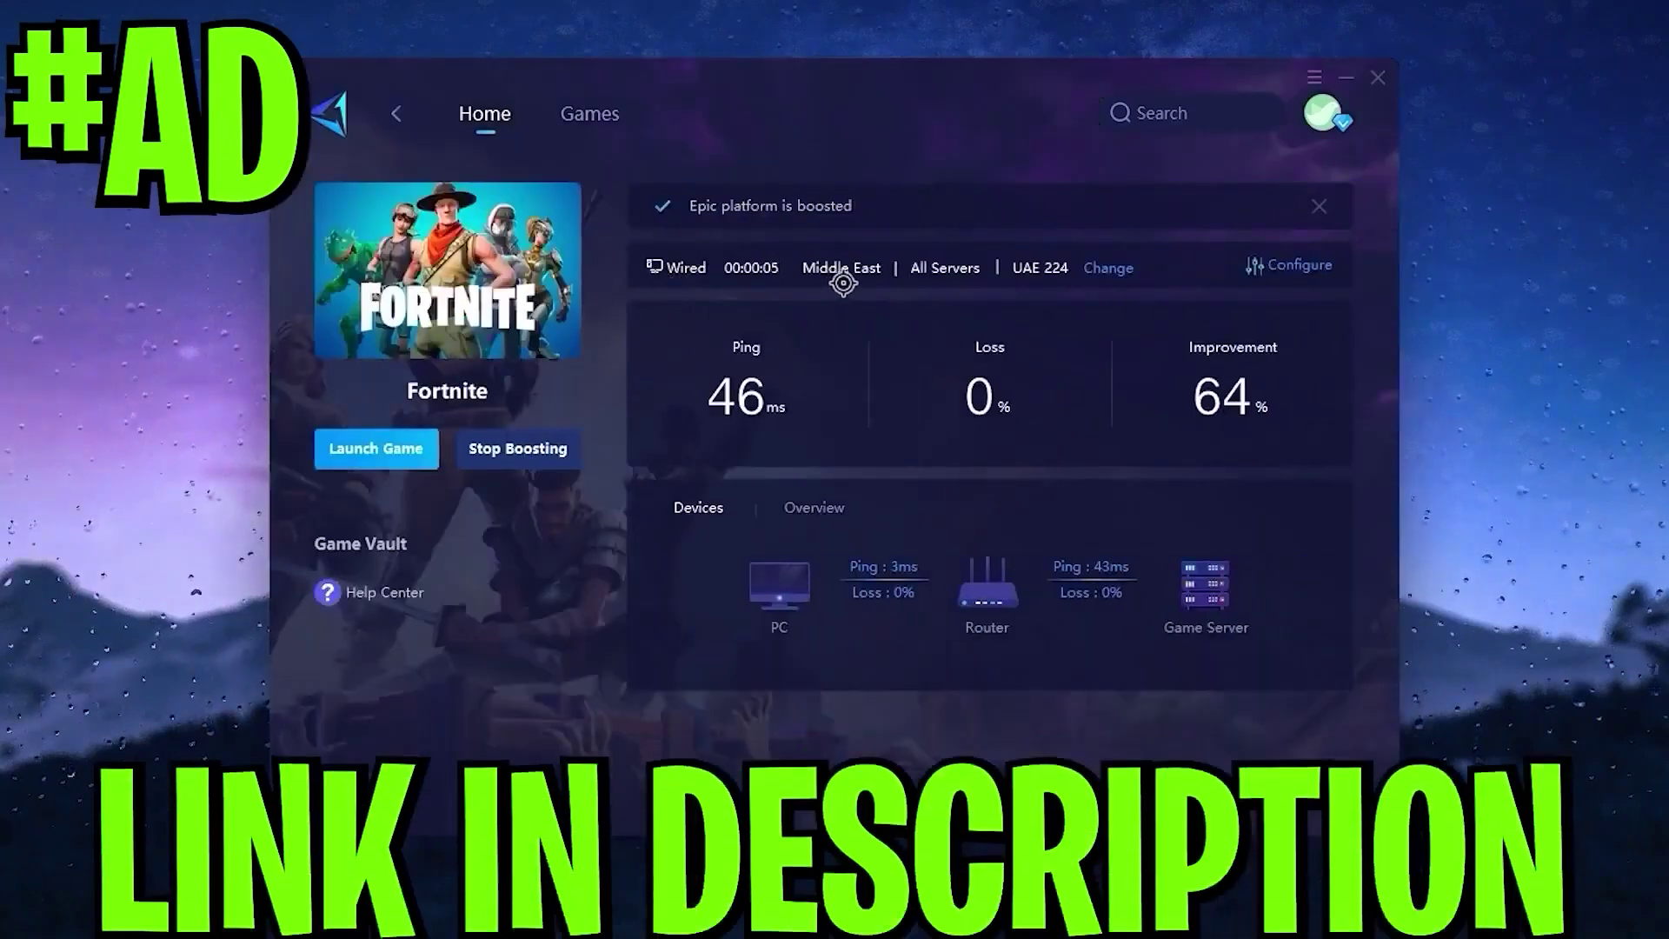
pyautogui.click(1276, 265)
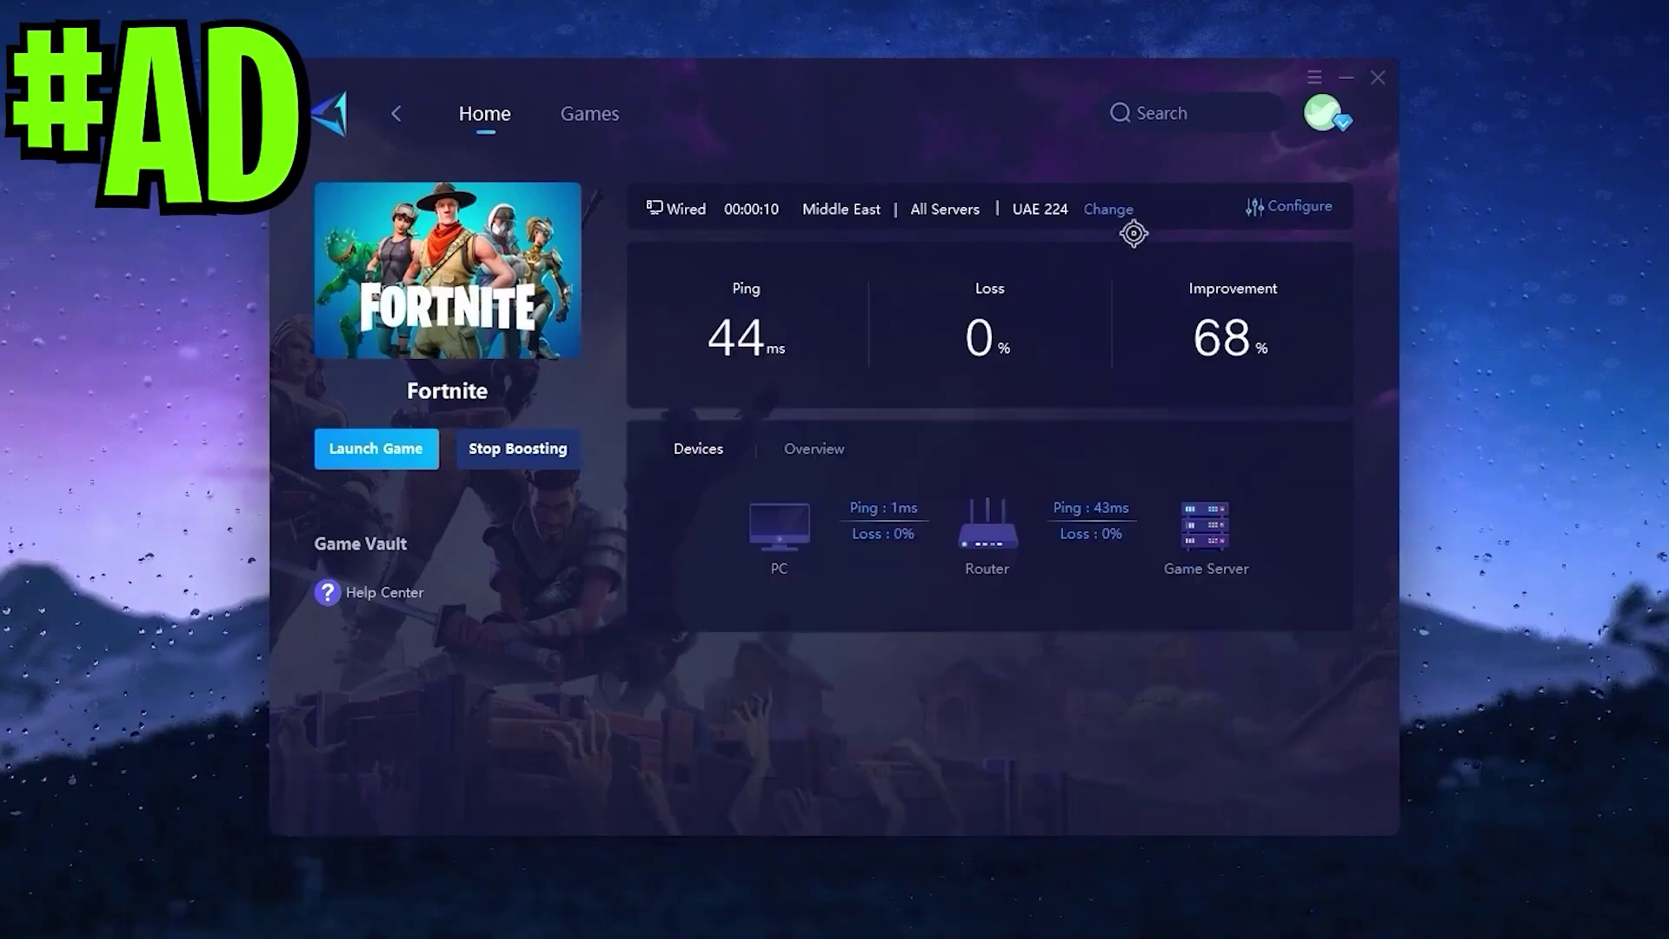
pyautogui.click(1125, 218)
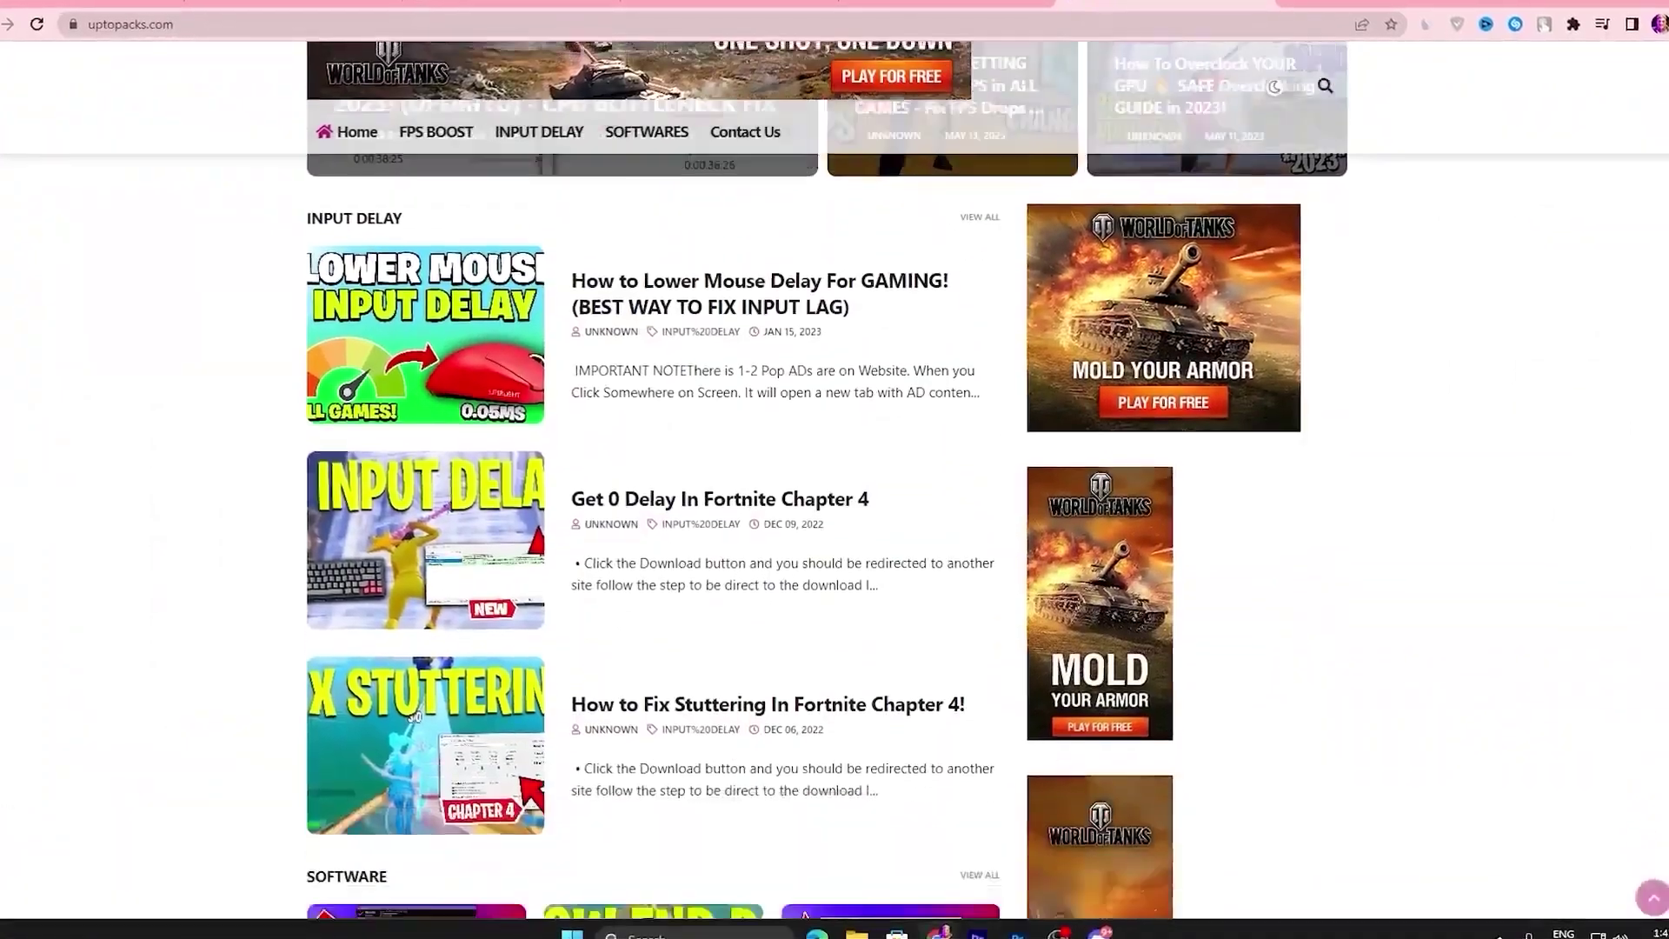
# - Scroll the uptopacks.com homepage down past the Software and Recent Posts sections
pyautogui.scroll(-8, 835, 521)
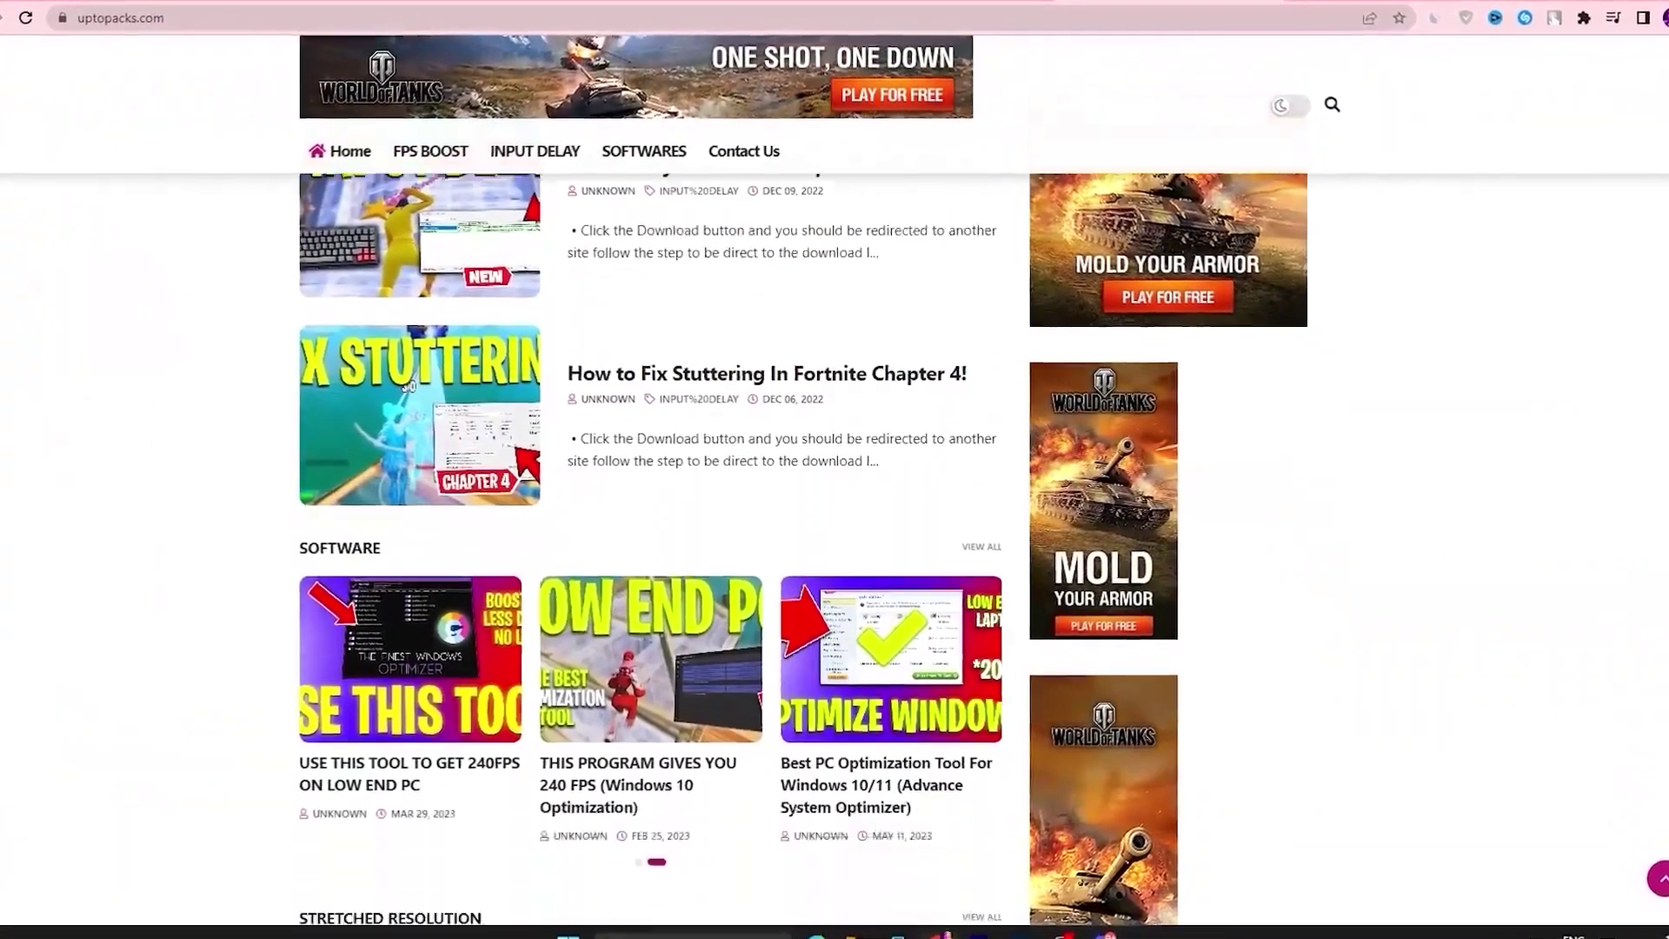
pyautogui.scroll(-10, 835, 521)
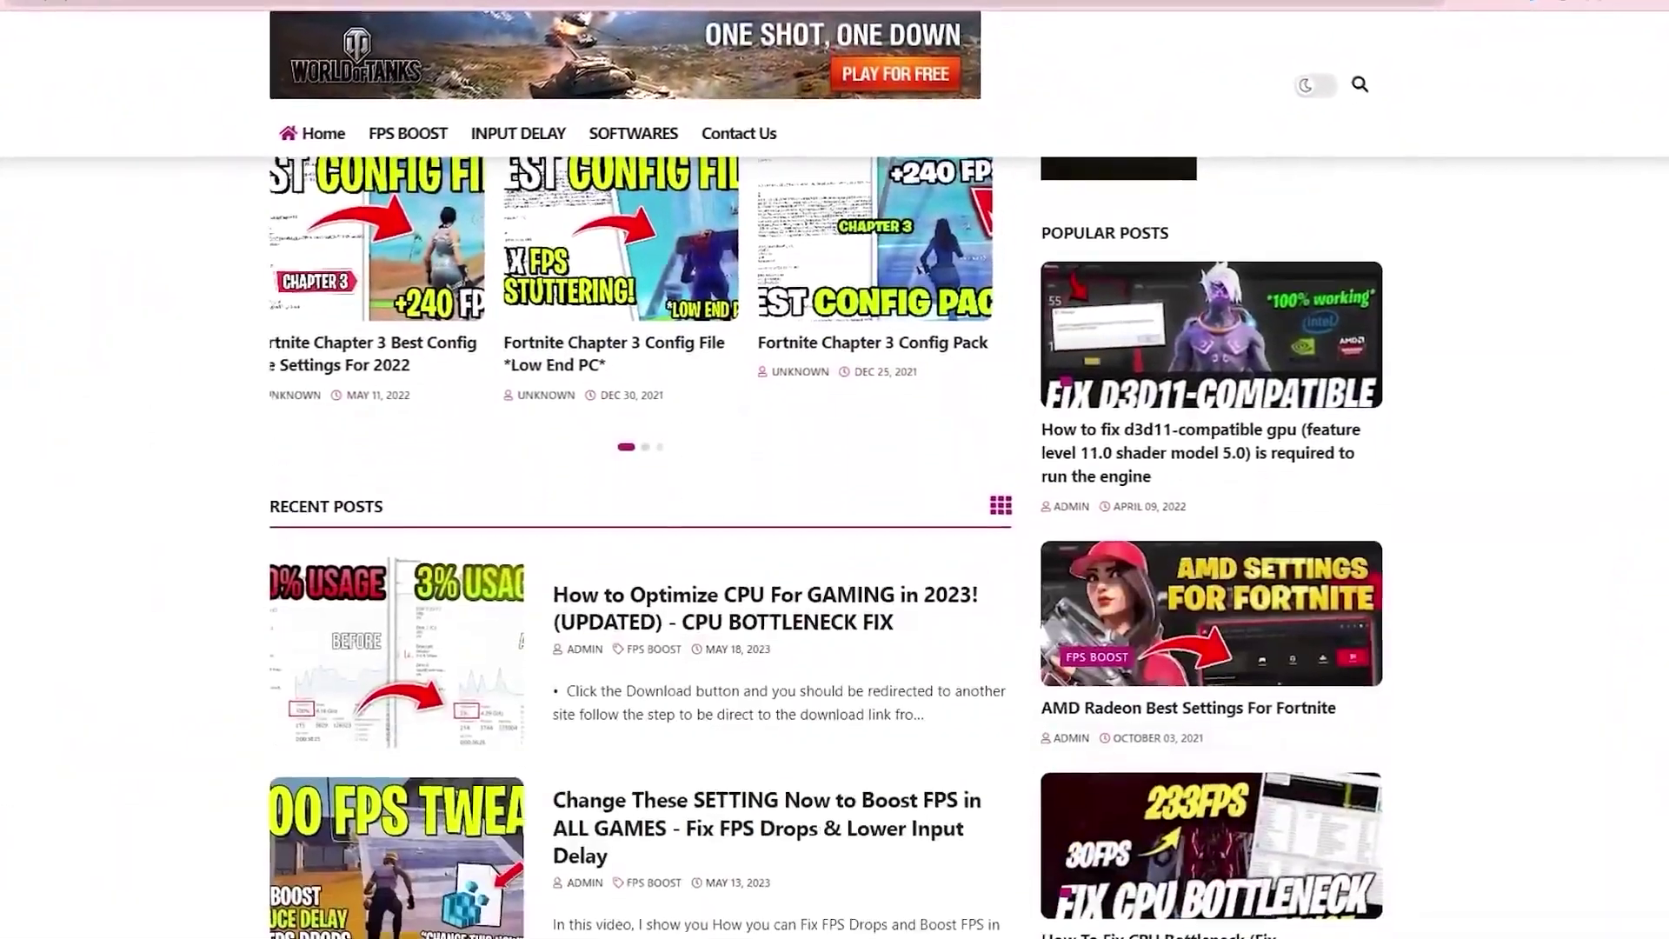
pyautogui.scroll(-12, 835, 522)
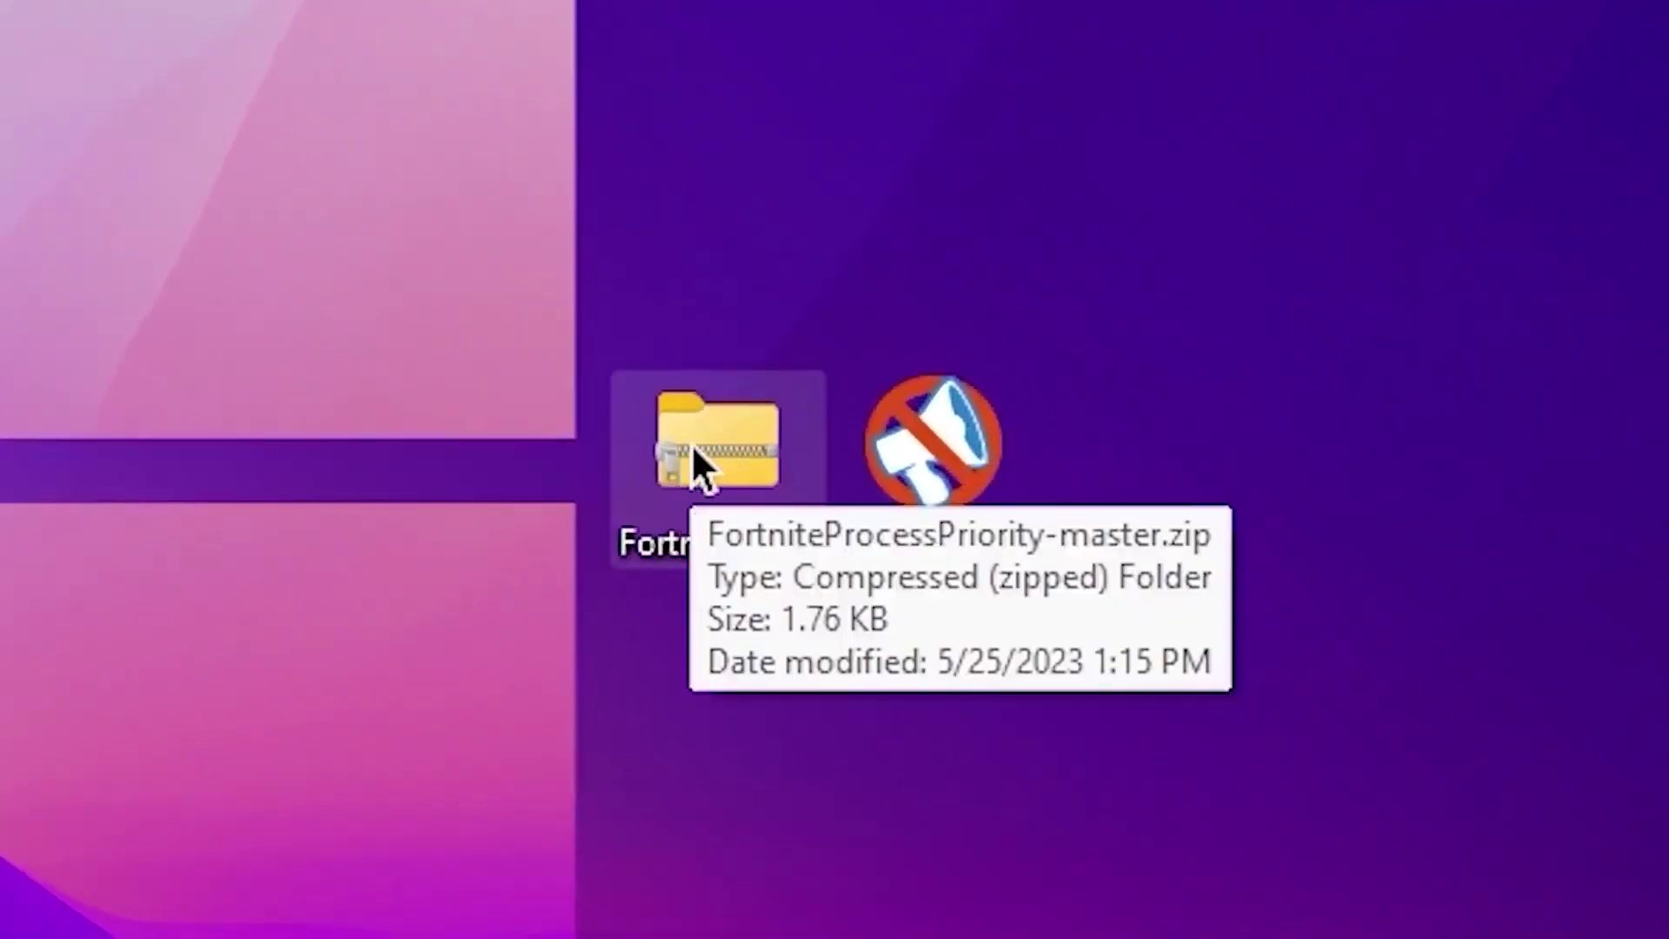
# - Merge FortniteHighPriority.reg from the FortniteProcessPriority-master zip into the registry and confirm success
pyautogui.doubleClick(693, 445)
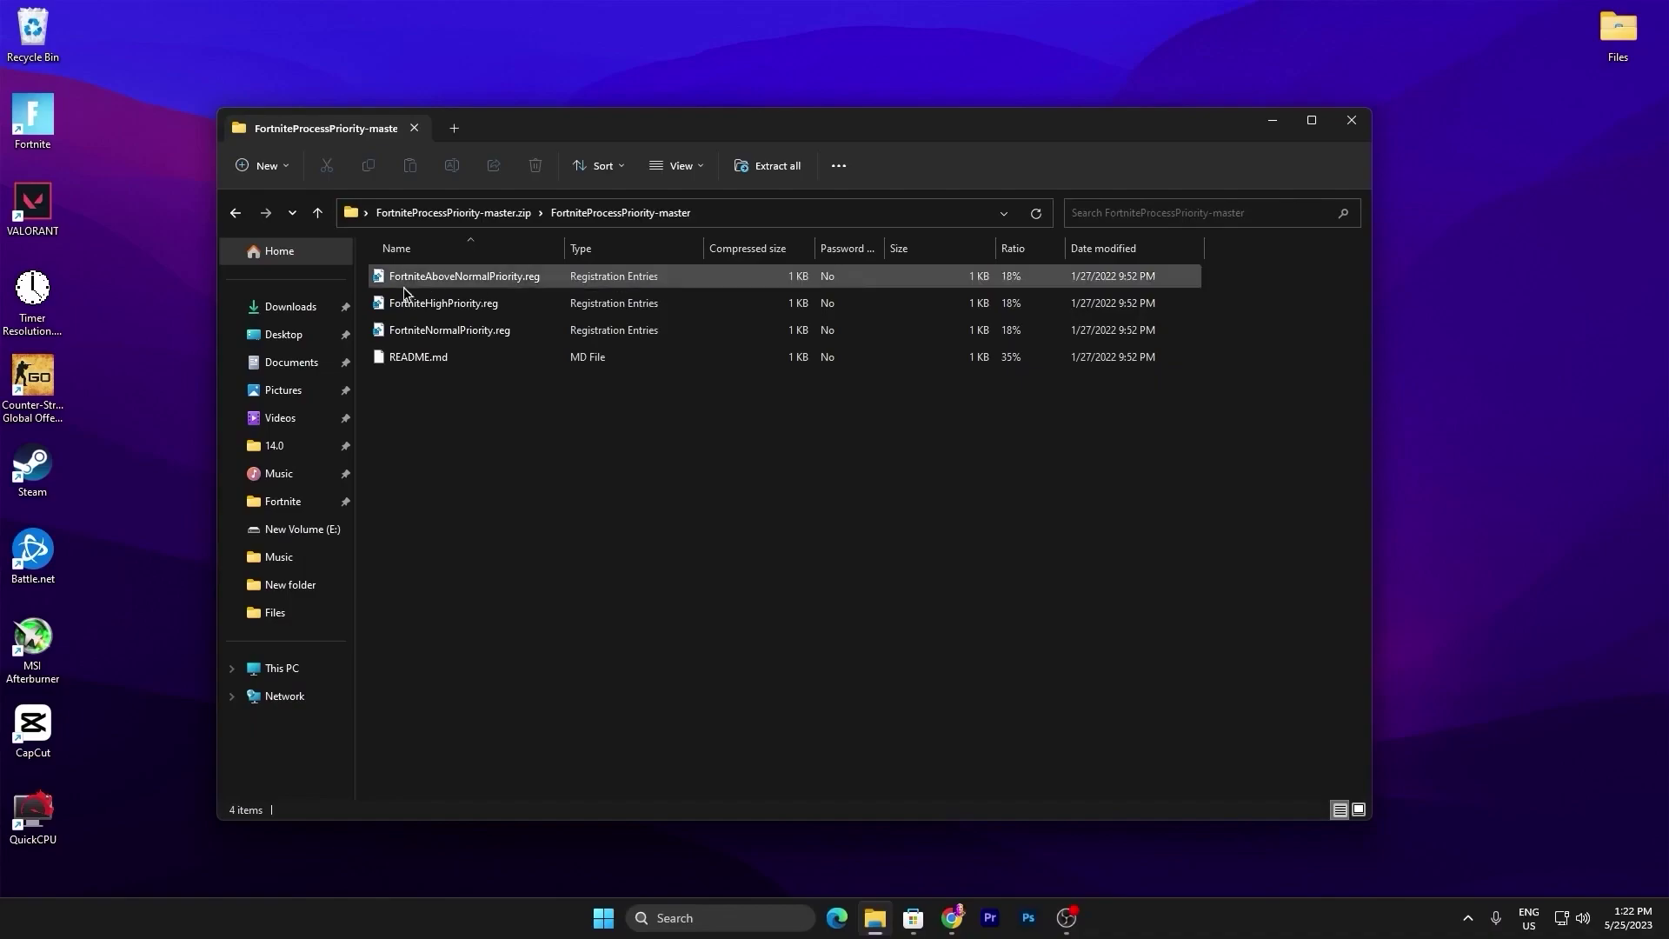
pyautogui.doubleClick(443, 304)
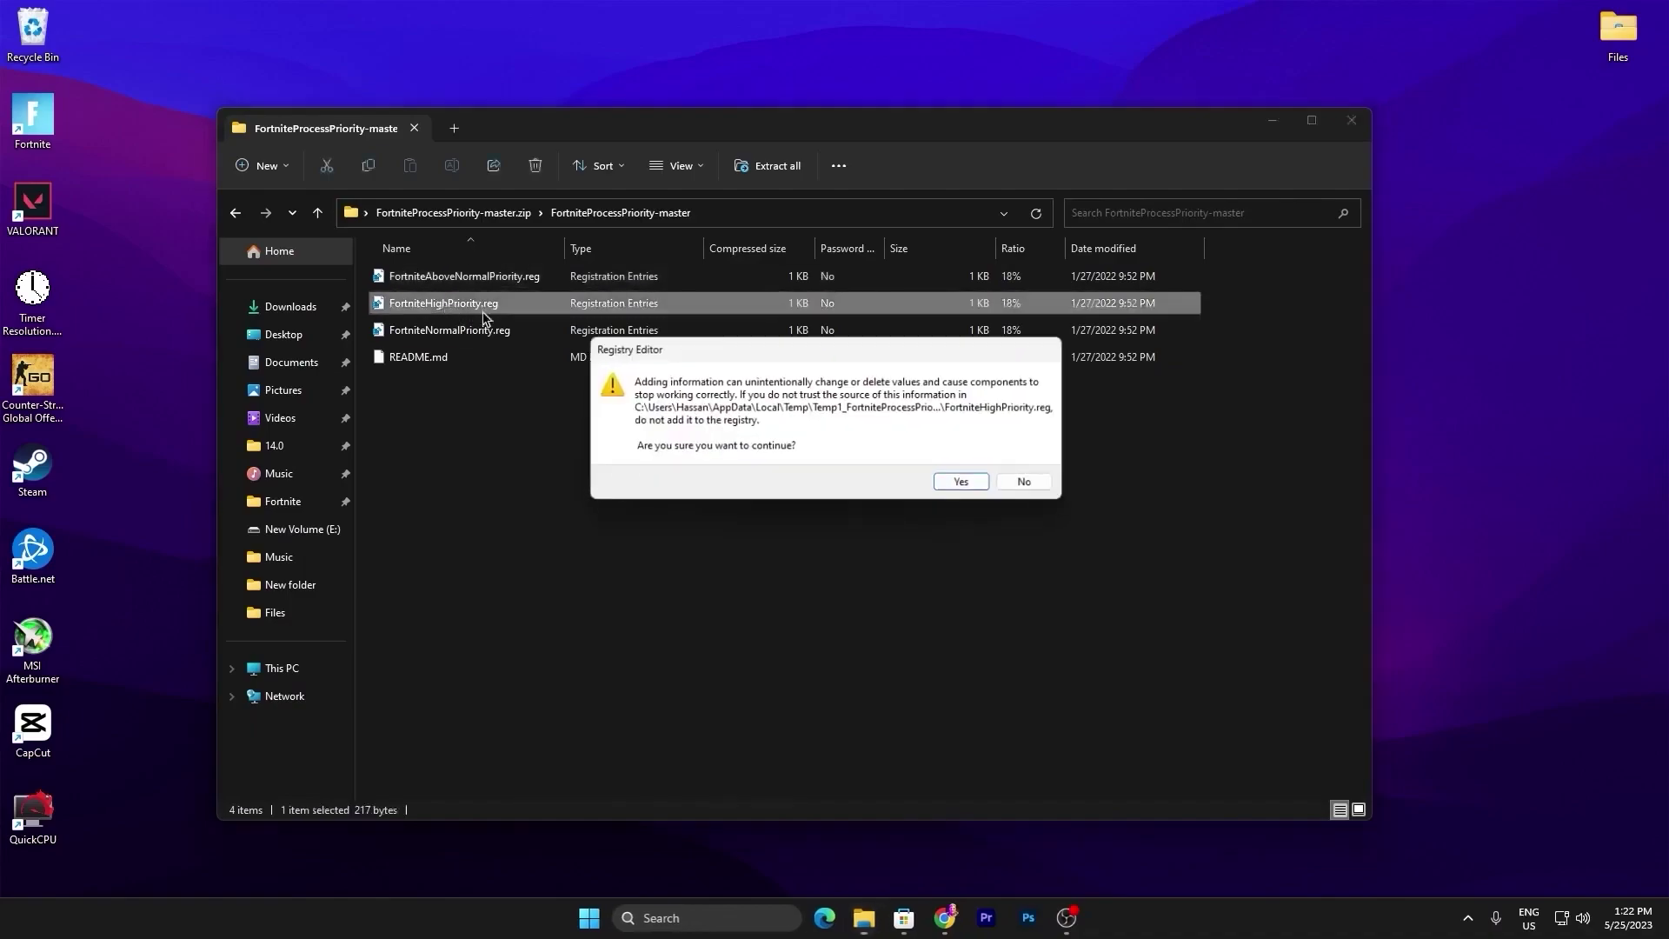
pyautogui.click(957, 485)
pyautogui.click(1028, 463)
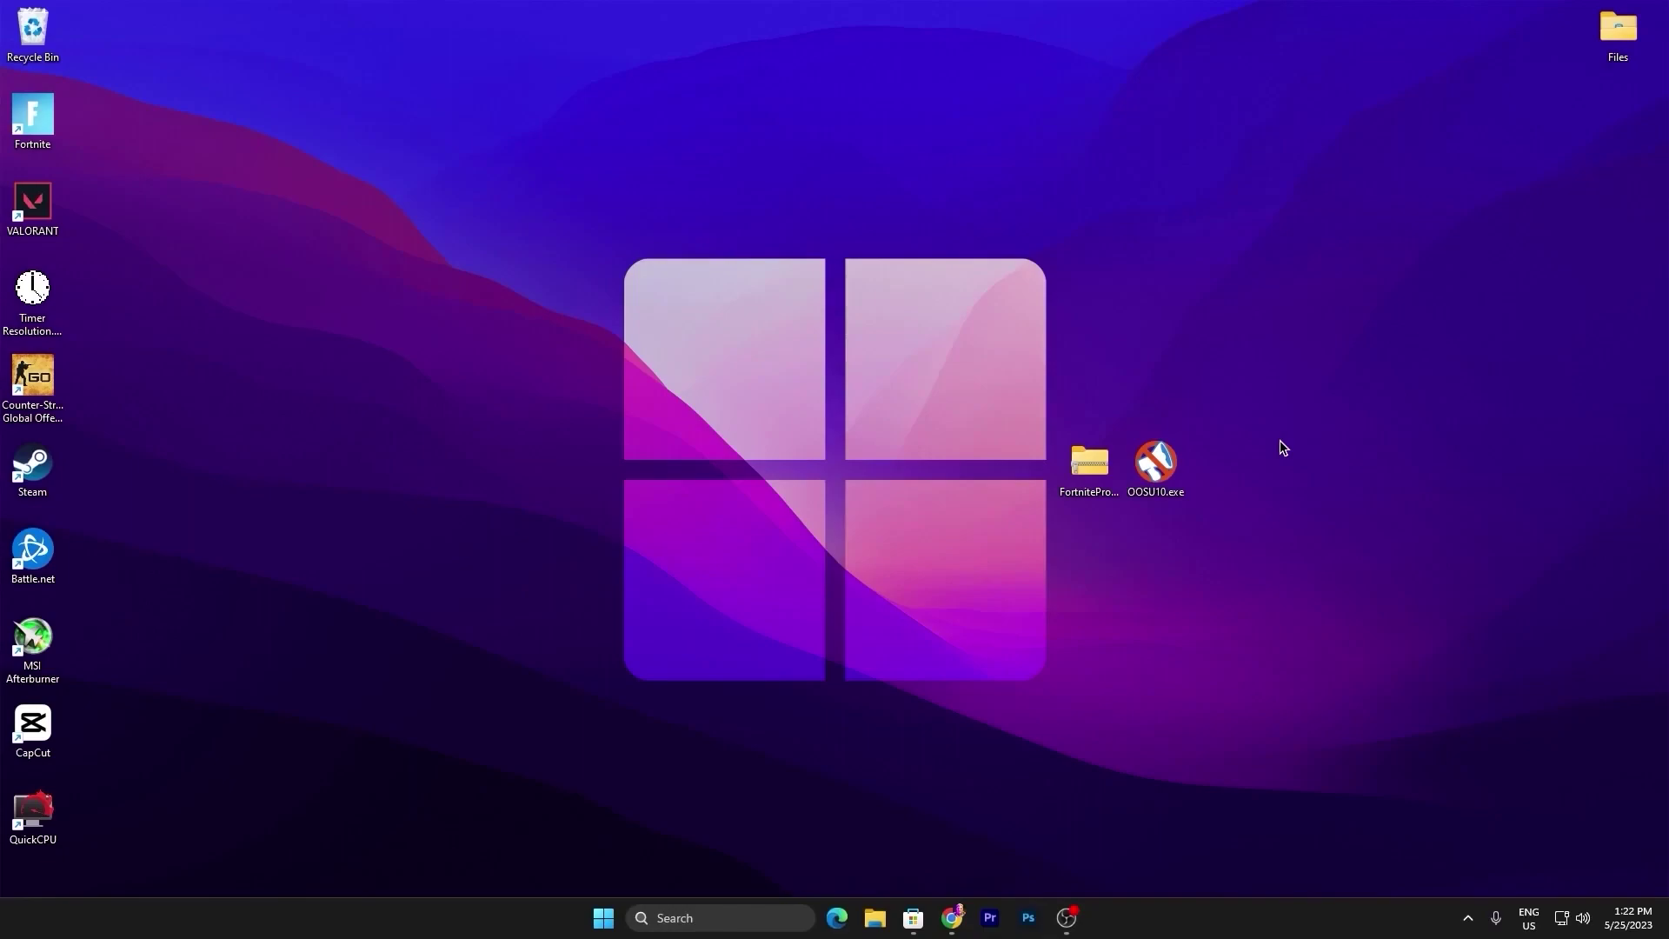
# - Launch OOSU10.exe and scroll Current User settings from Privacy to Windows settings synchronization, then back up
pyautogui.doubleClick(1164, 459)
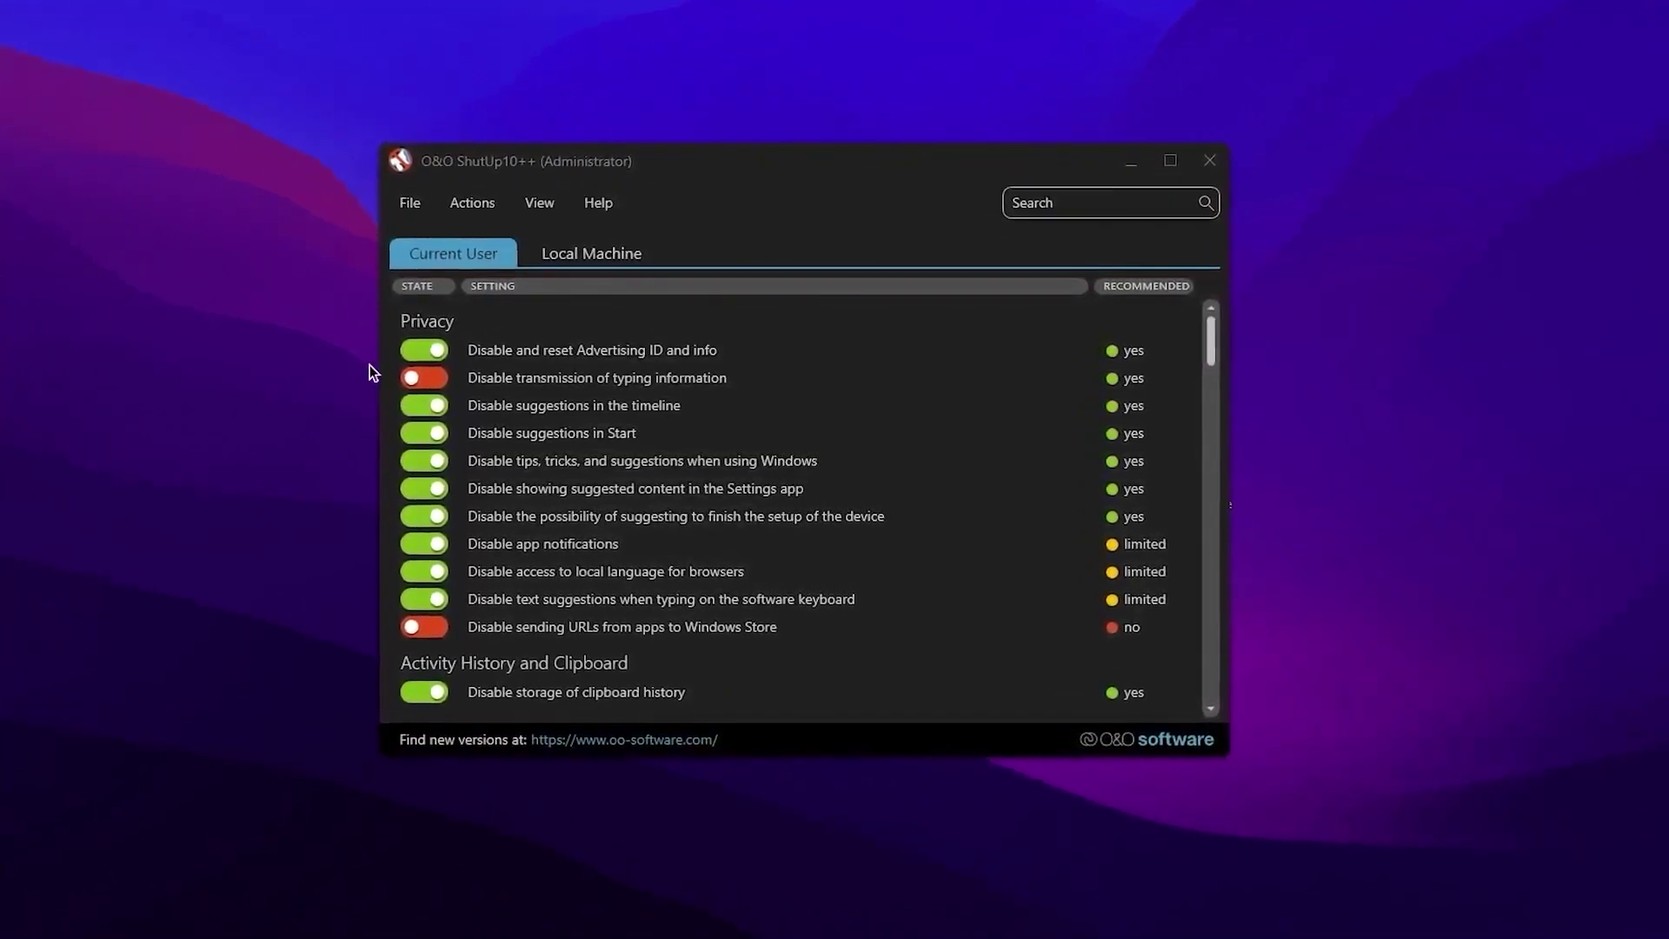
pyautogui.scroll(-3, 543, 439)
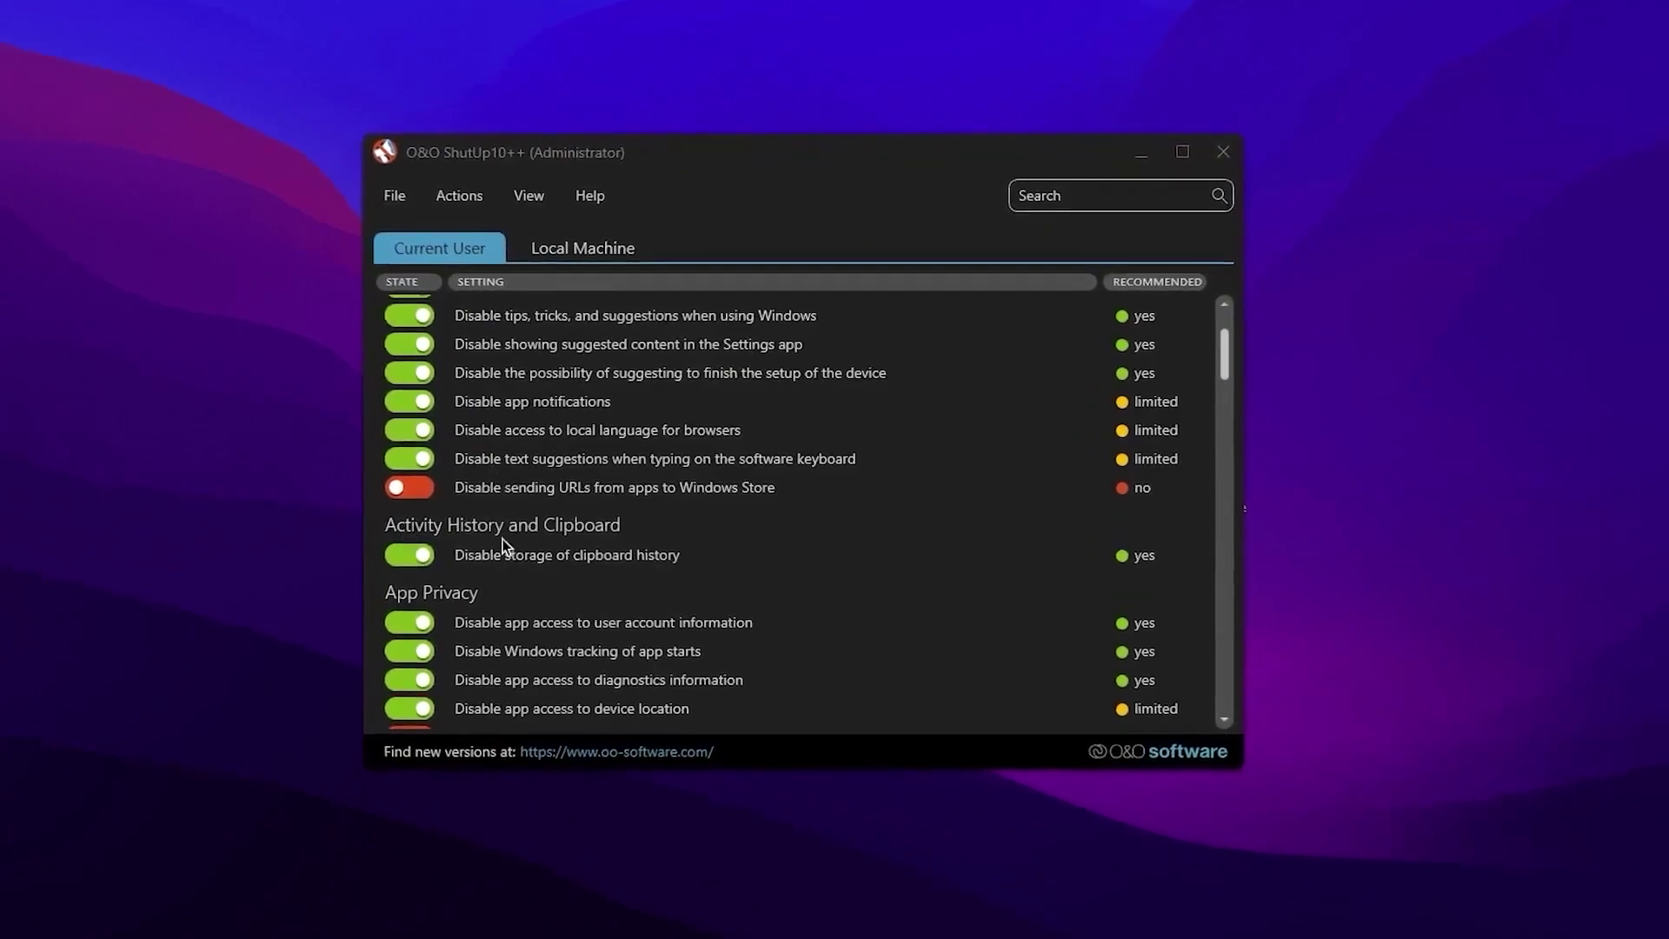
pyautogui.scroll(-3, 639, 540)
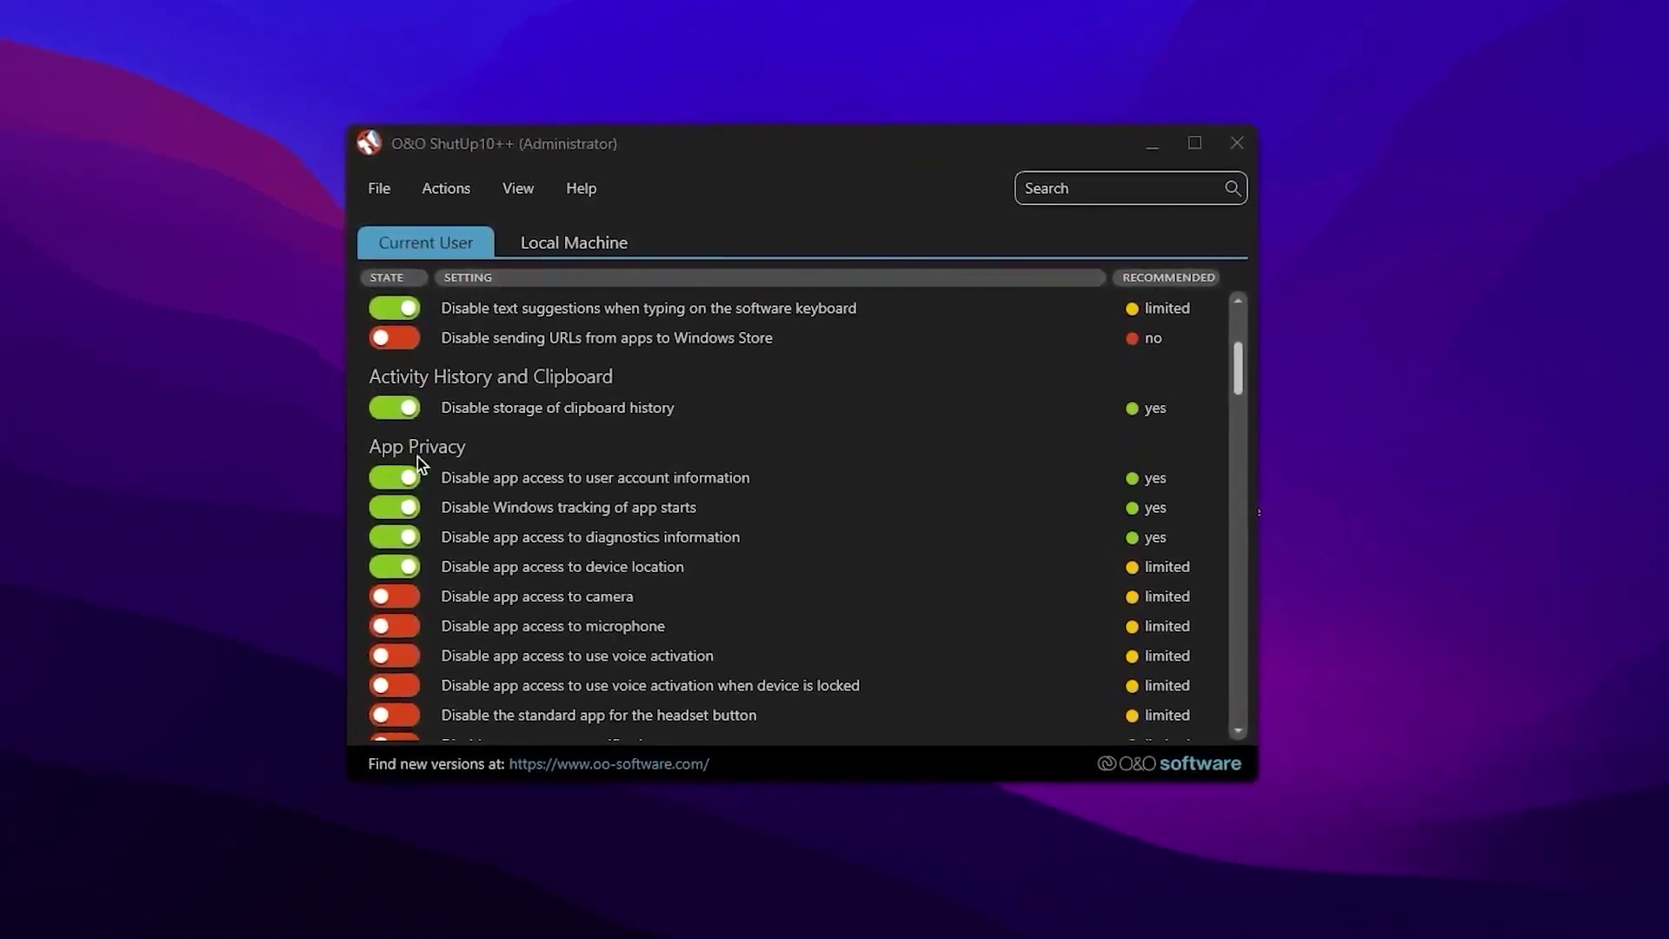
pyautogui.scroll(-5, 680, 487)
pyautogui.scroll(-5, 686, 500)
pyautogui.scroll(-3, 640, 547)
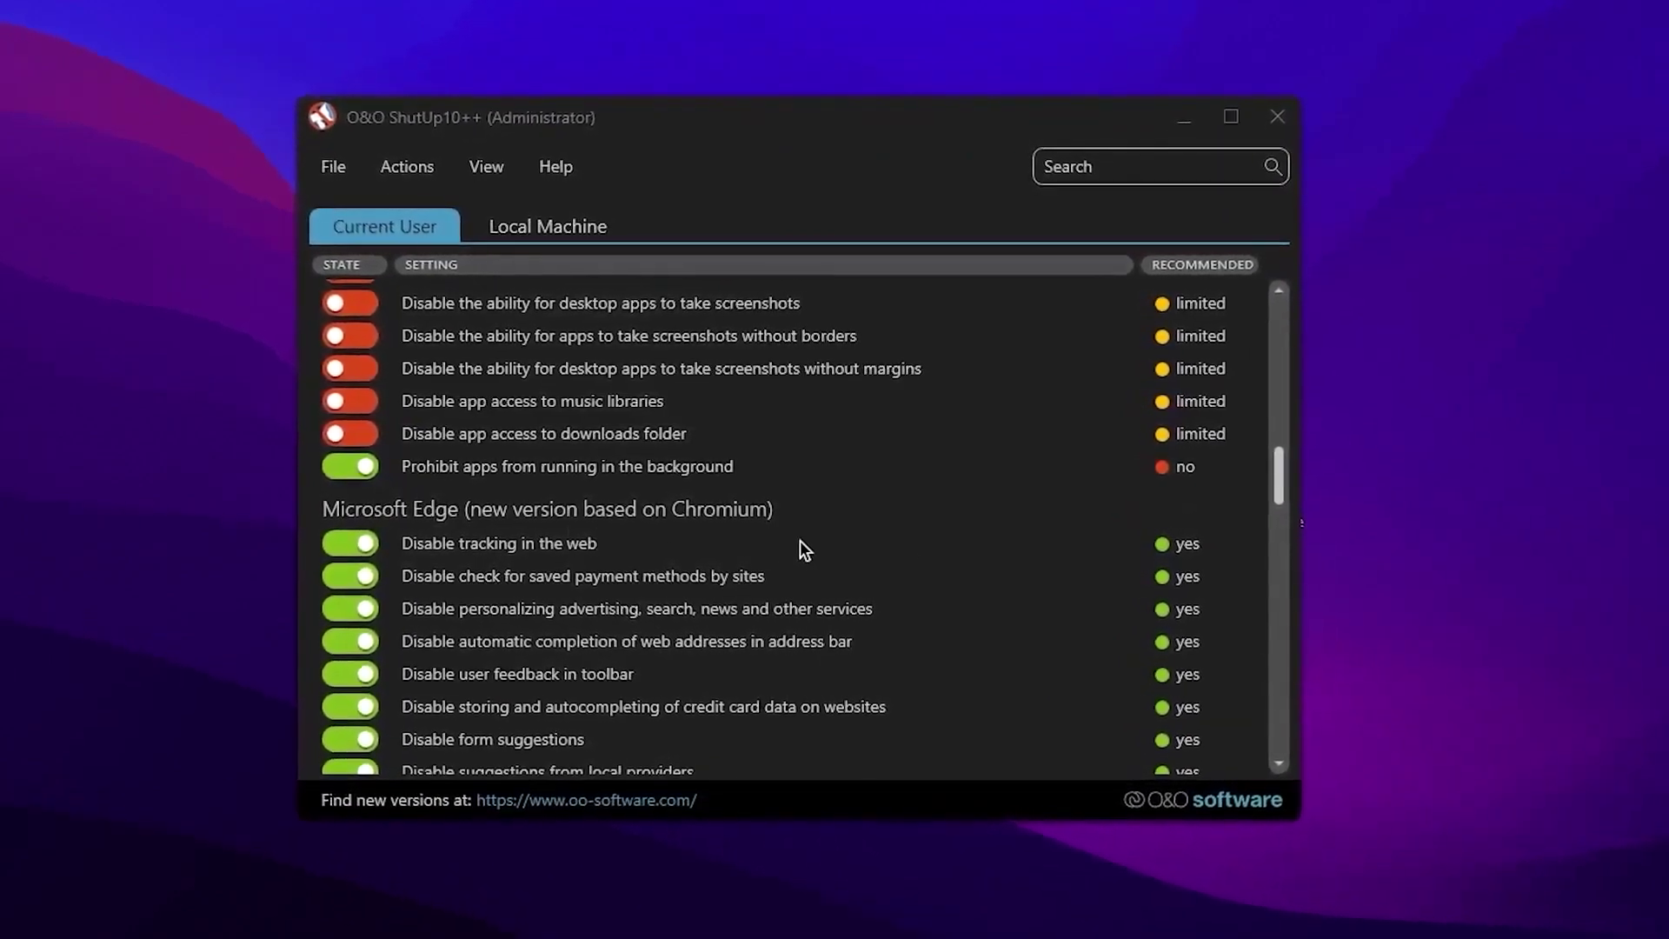
pyautogui.scroll(-6, 801, 547)
pyautogui.scroll(-3, 831, 548)
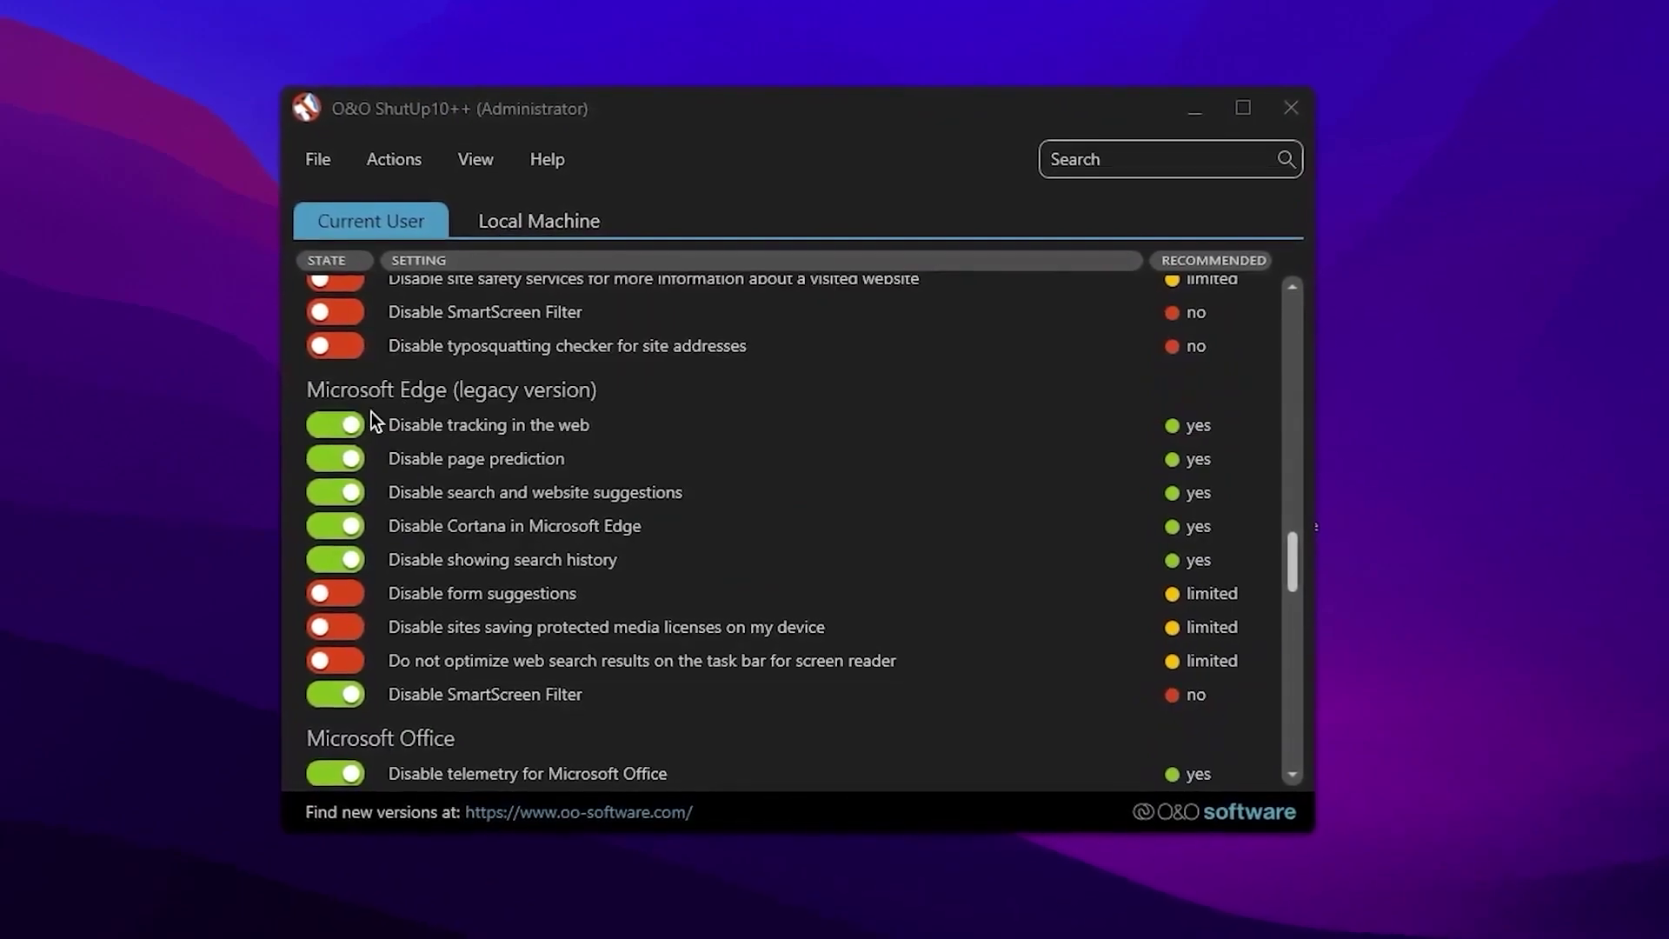
pyautogui.scroll(-5, 643, 434)
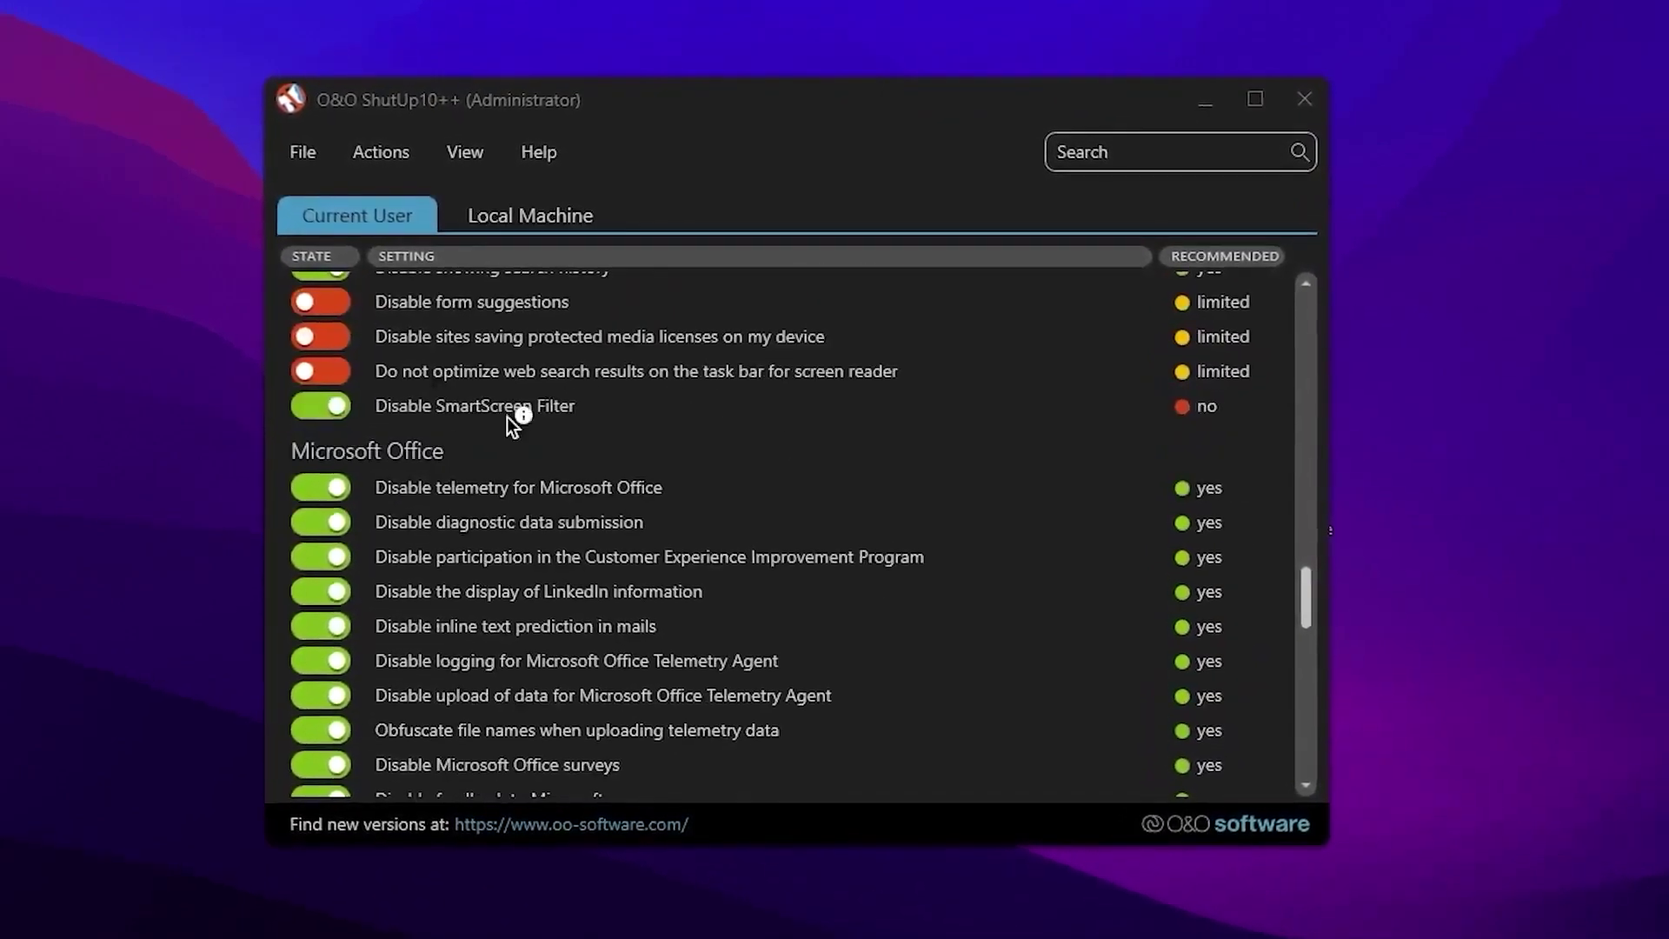
pyautogui.scroll(-10, 922, 532)
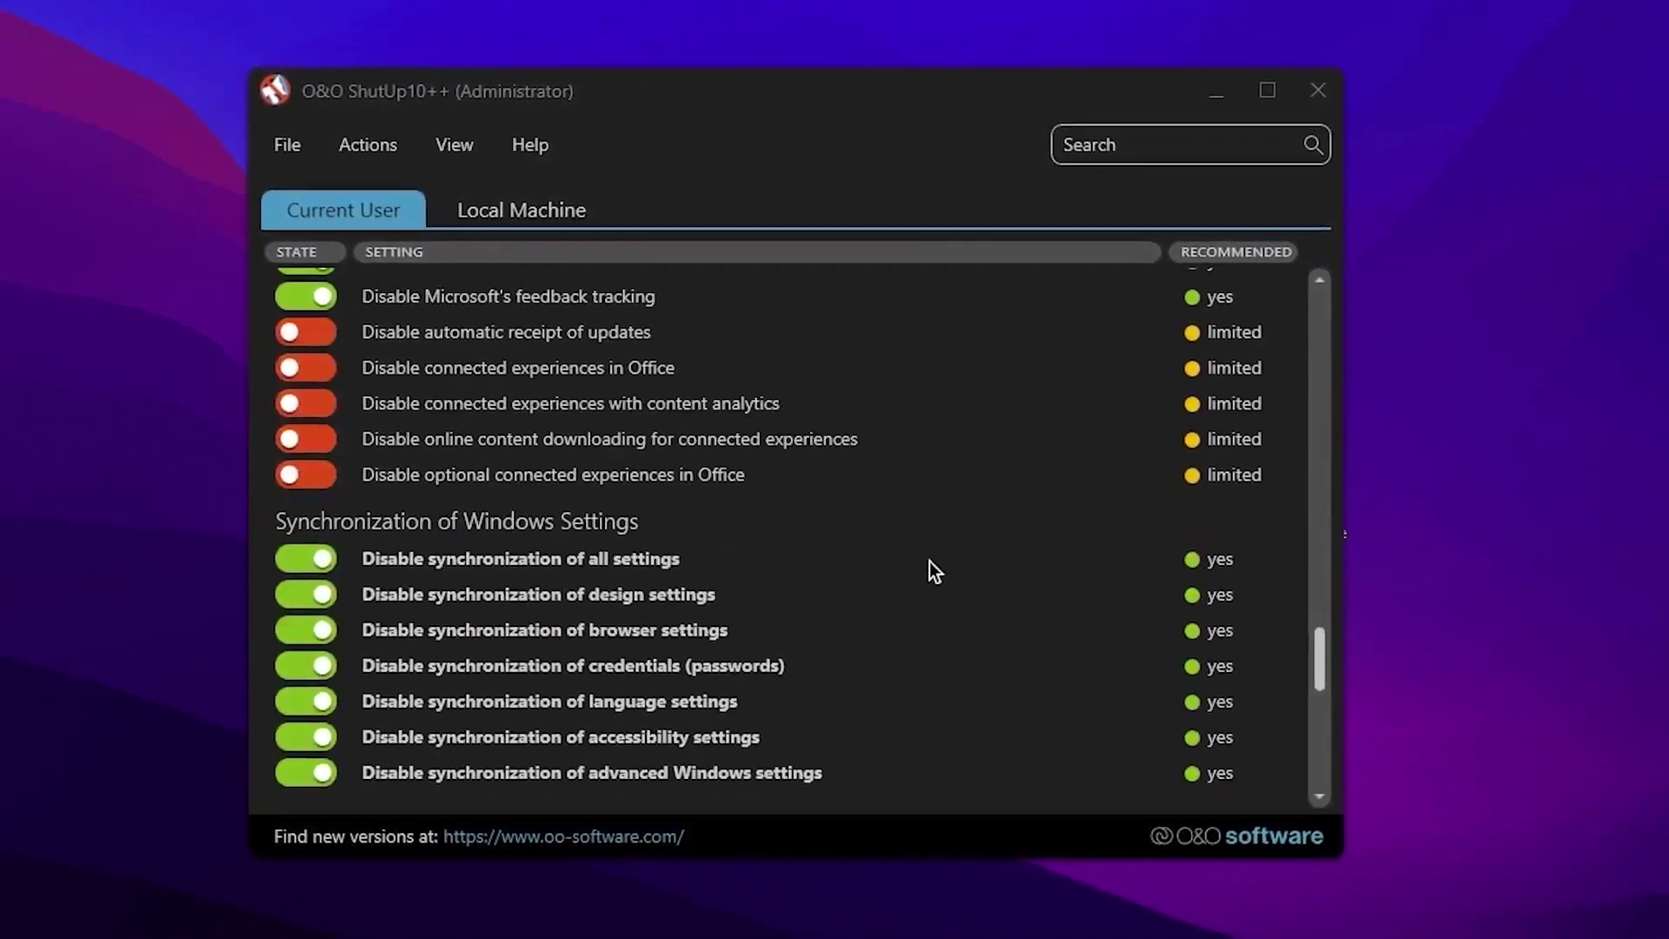
pyautogui.moveTo(1326, 674); pyautogui.dragTo(1396, 313)
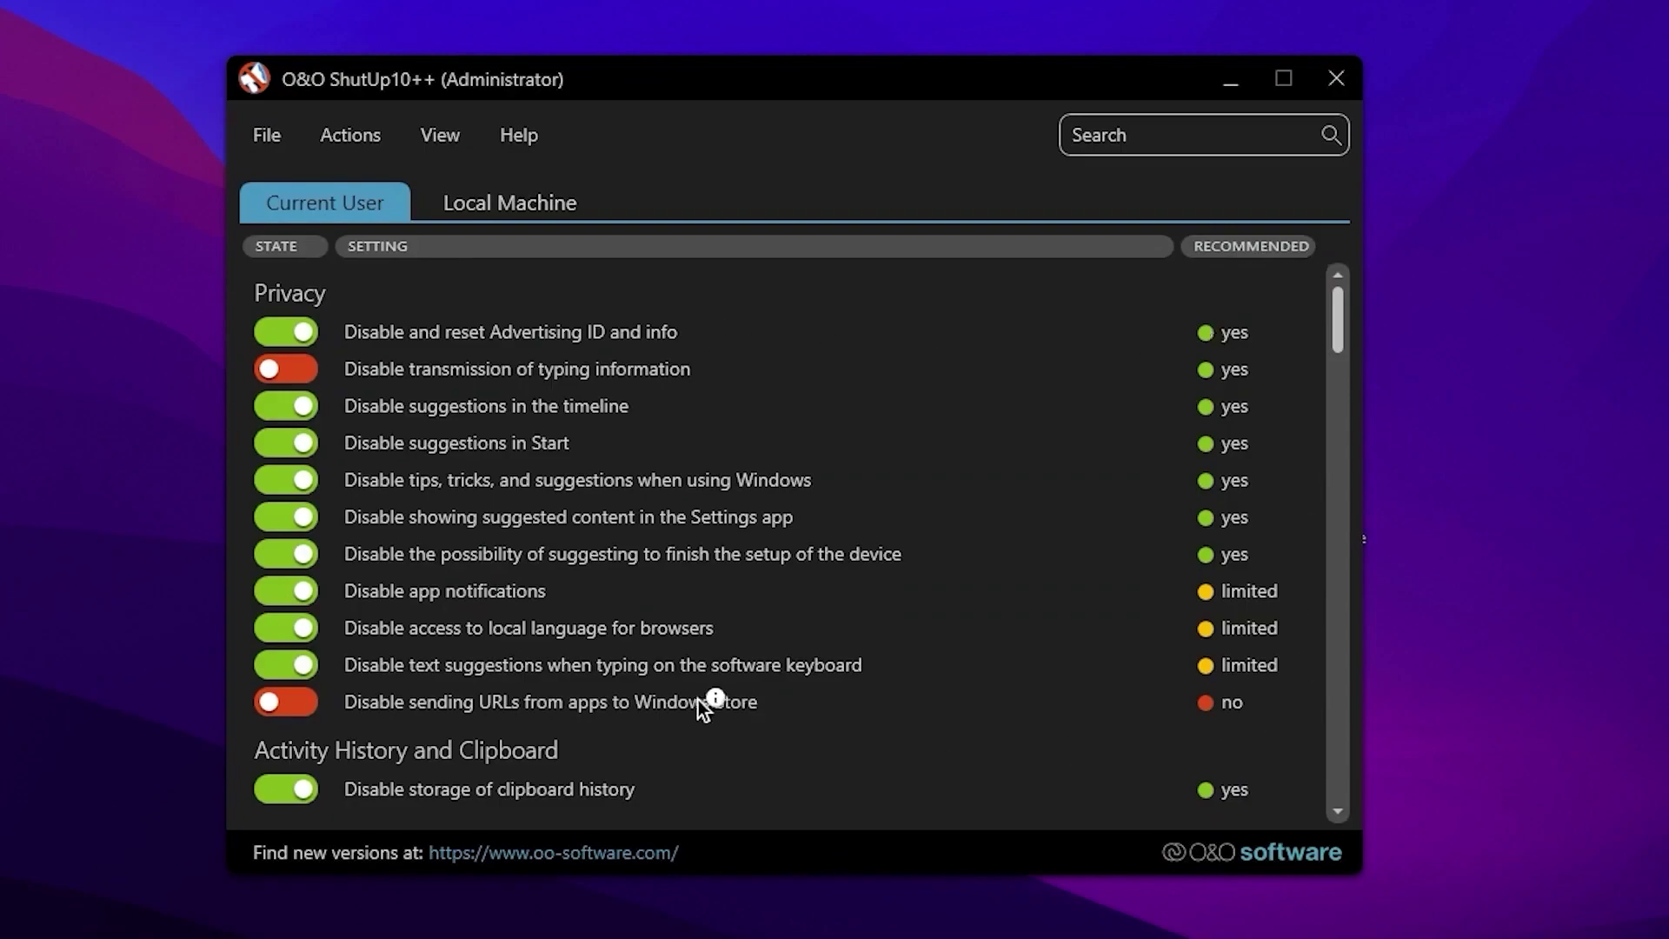
# - Apply only the recommended settings with a system restore point, then close O&O ShutUp10++
pyautogui.click(347, 137)
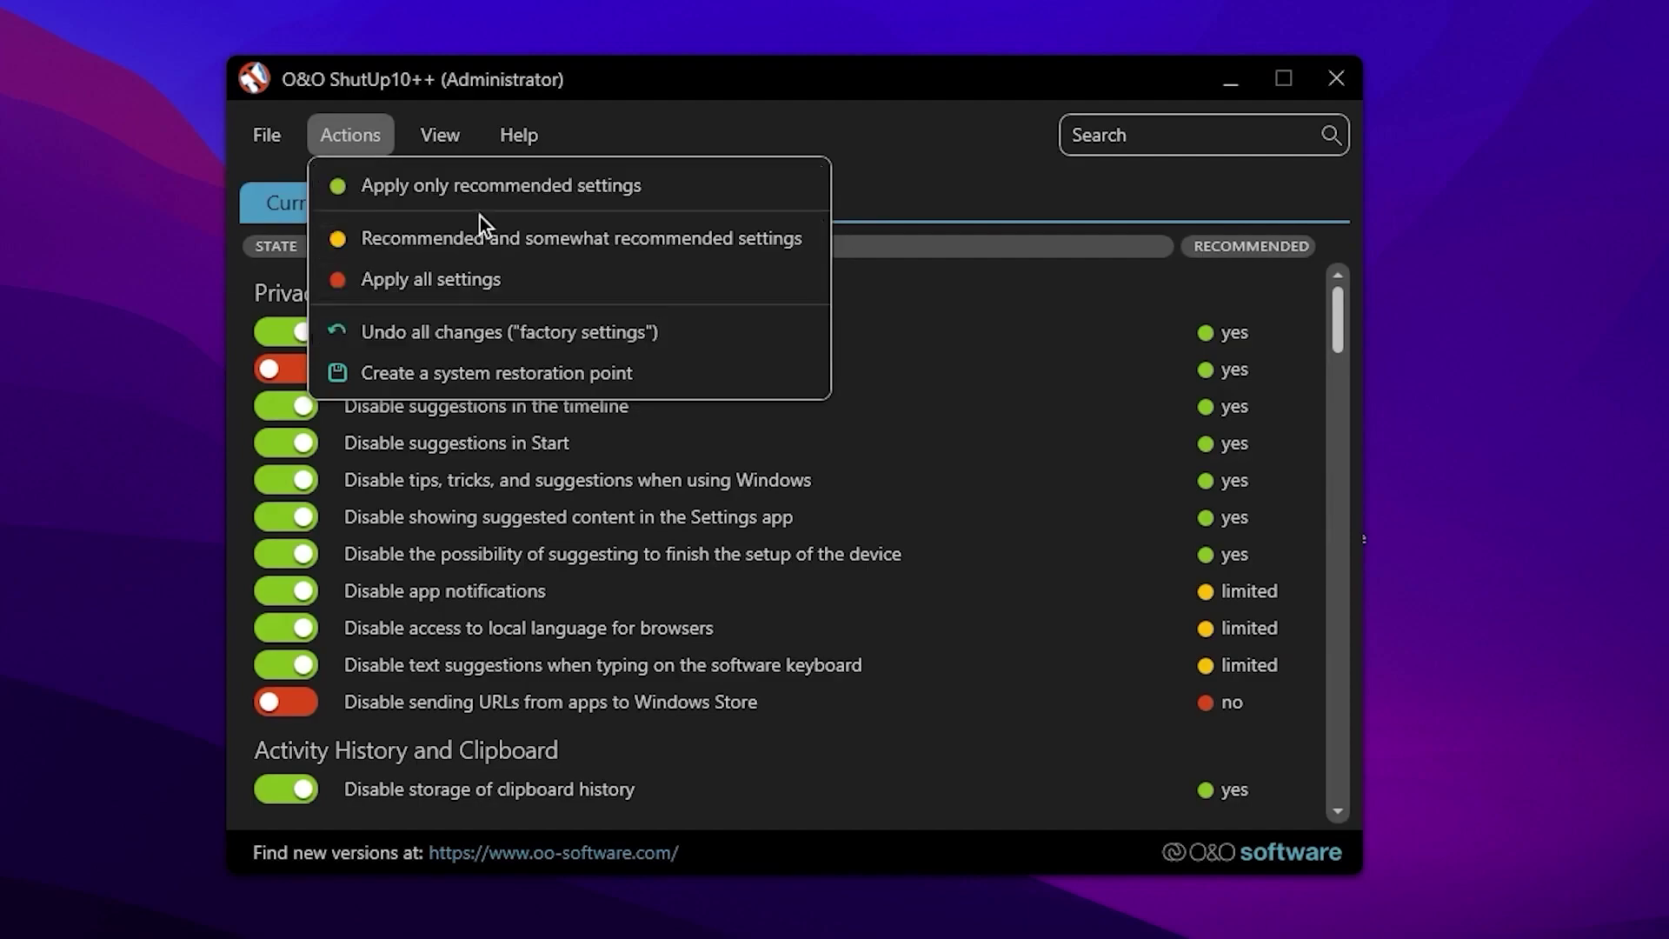
pyautogui.click(483, 186)
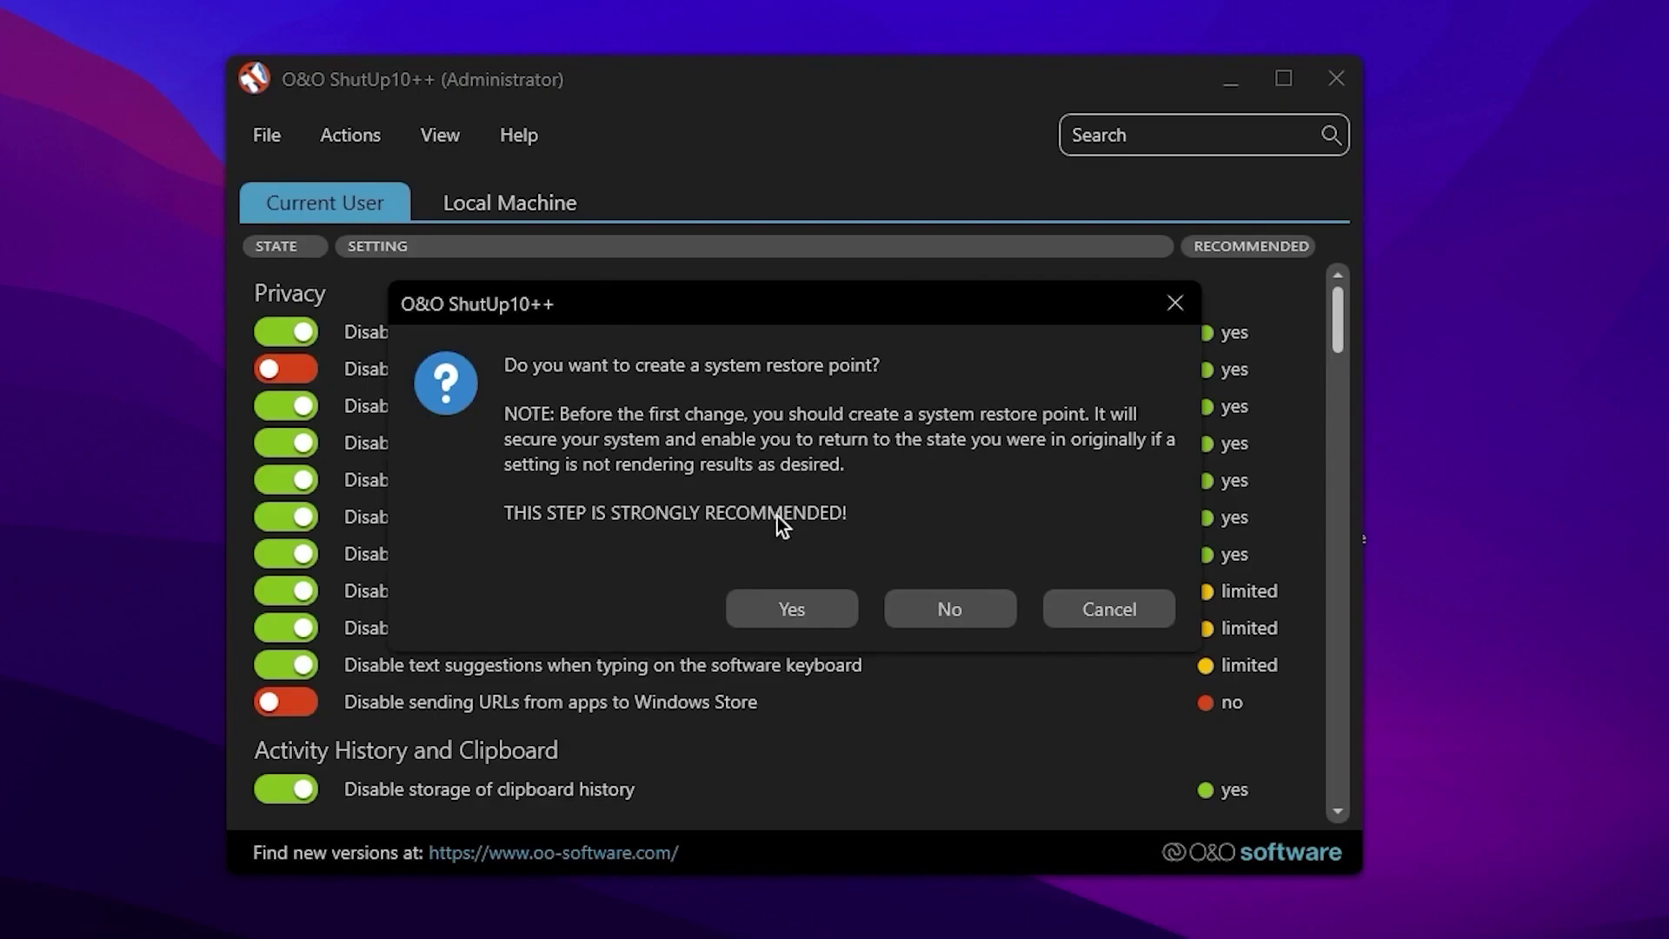
pyautogui.click(823, 609)
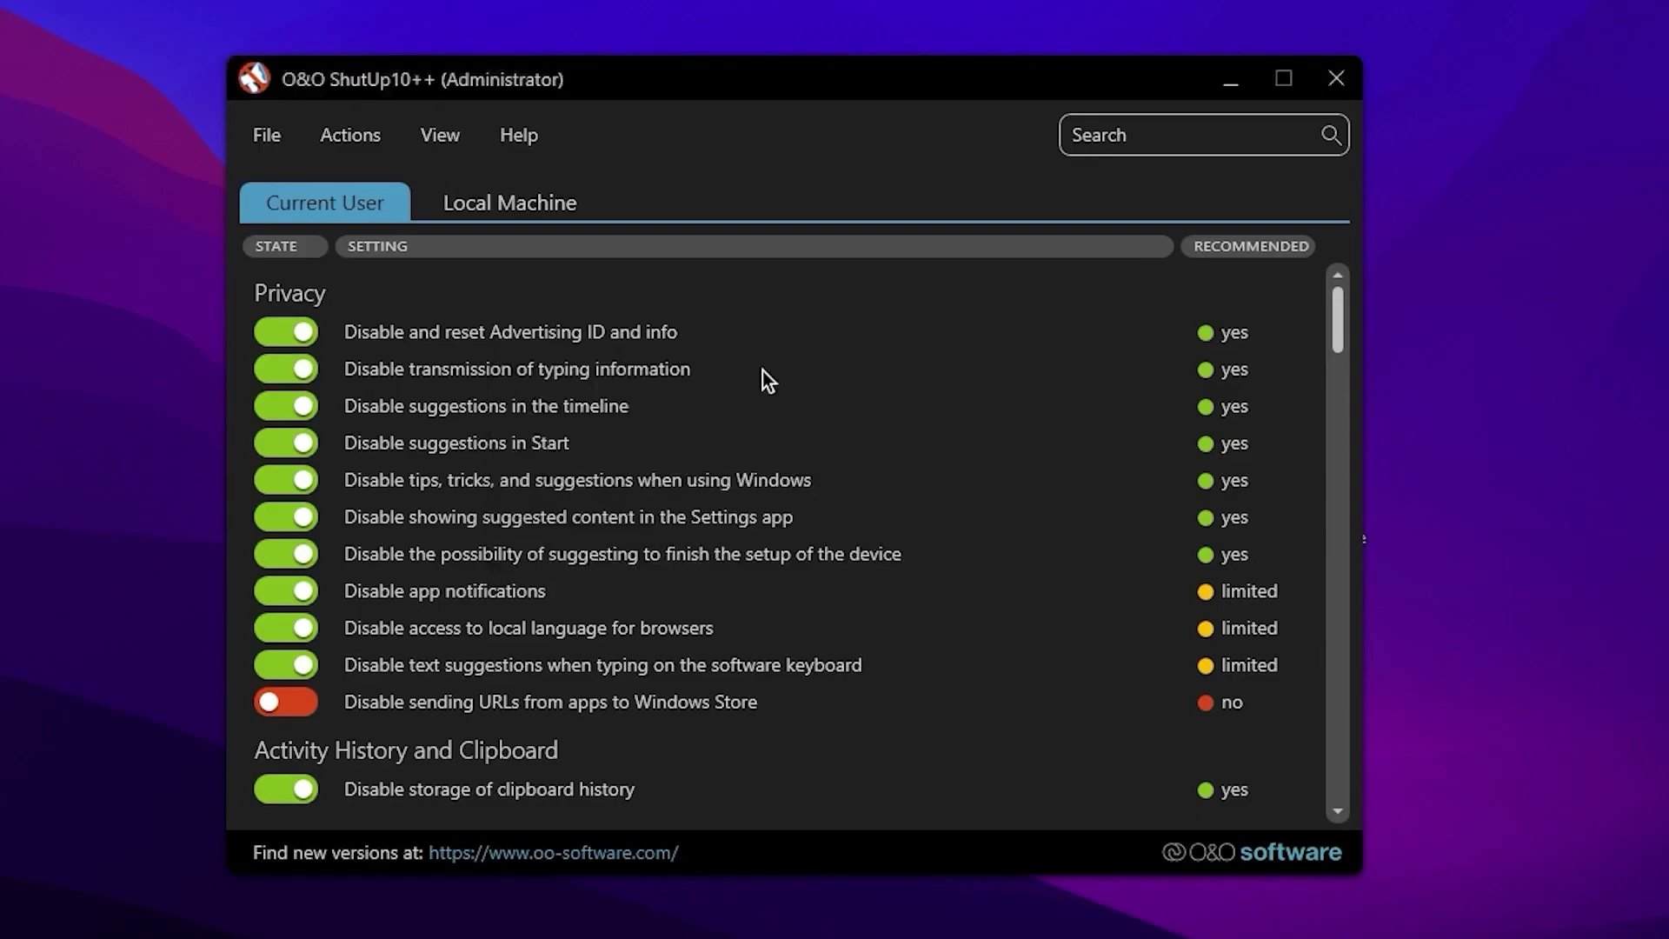
pyautogui.click(1339, 80)
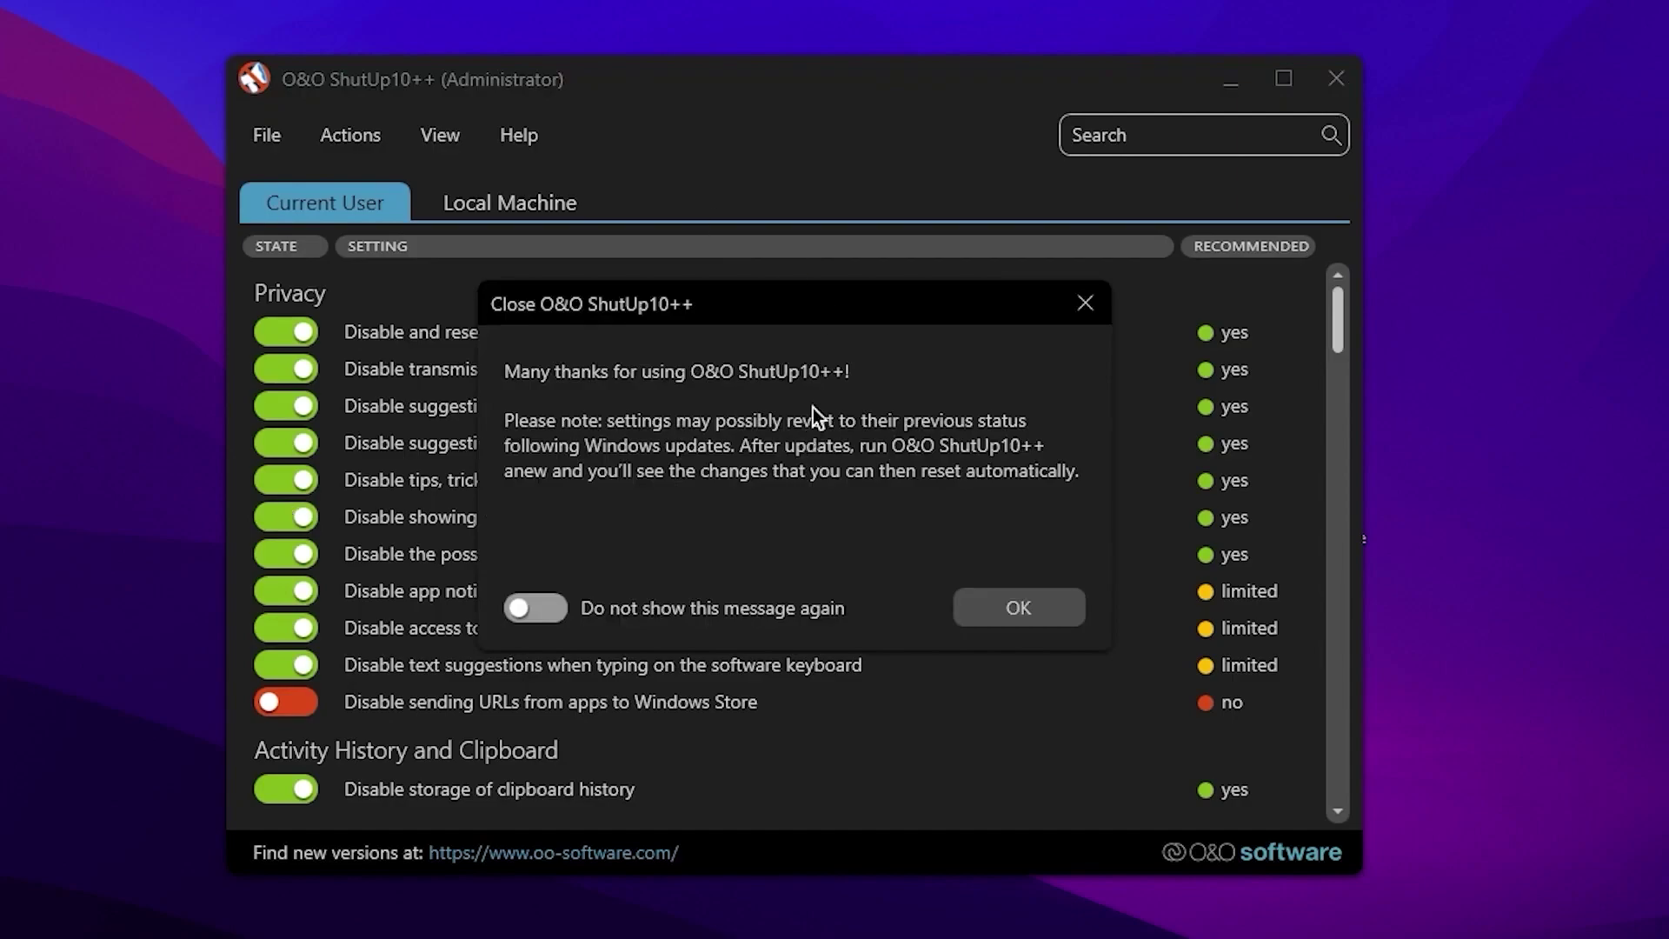
pyautogui.click(1018, 614)
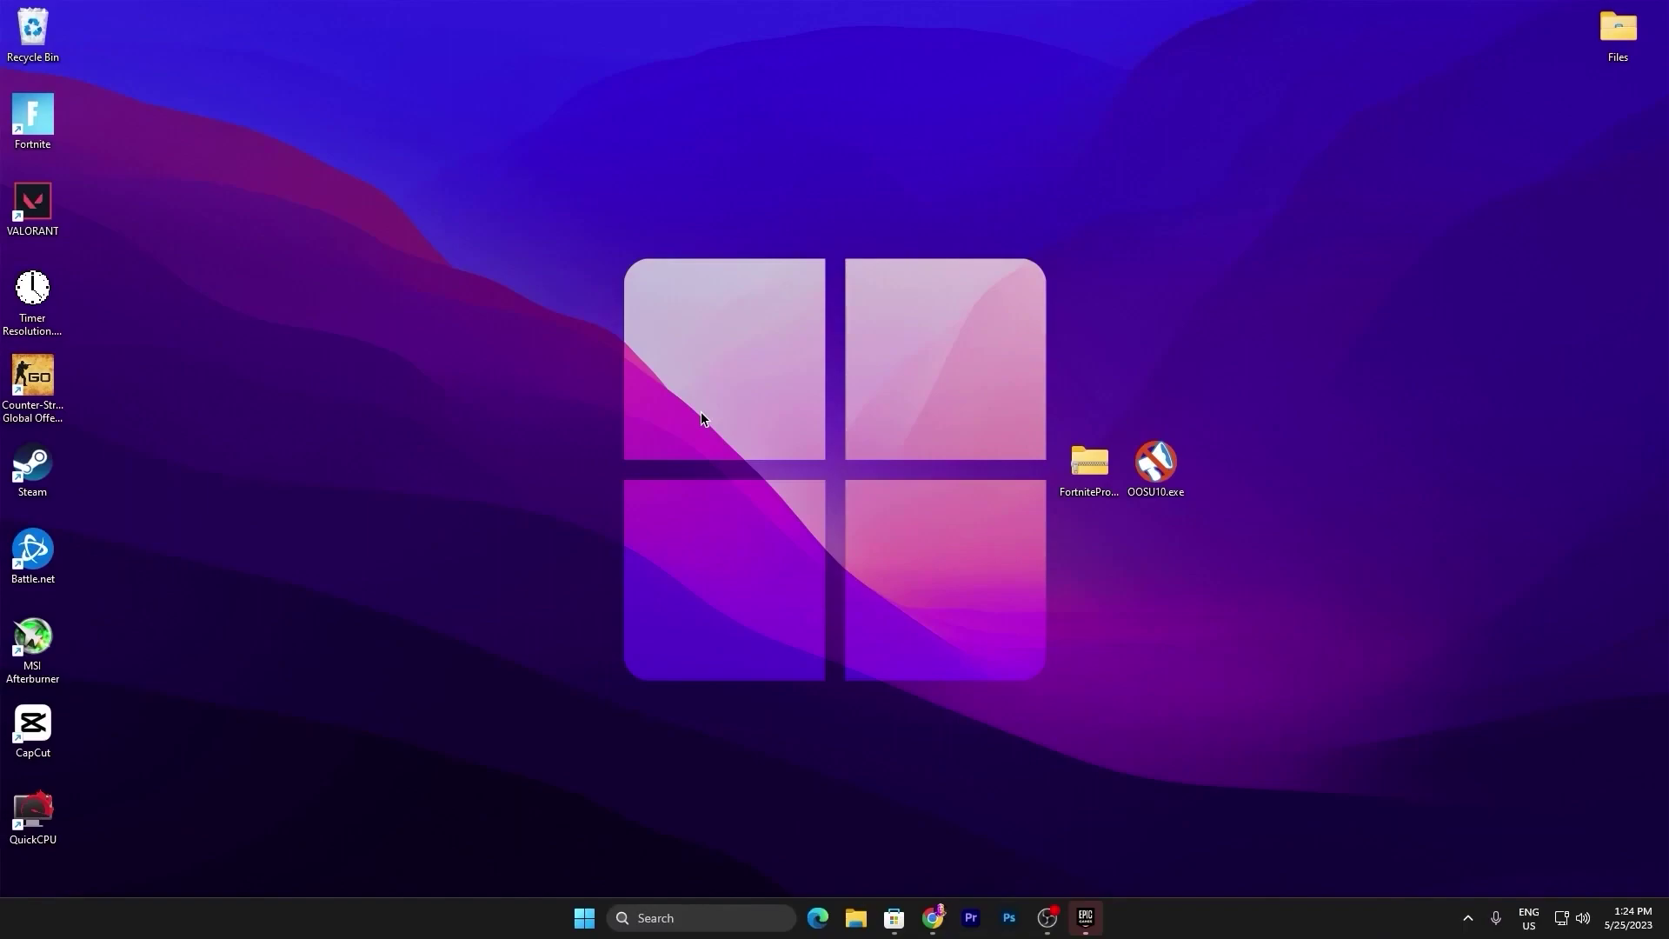
# - Open Task Manager's Services page and bring up the context menu for SysMain
pyautogui.rightClick(1191, 915)
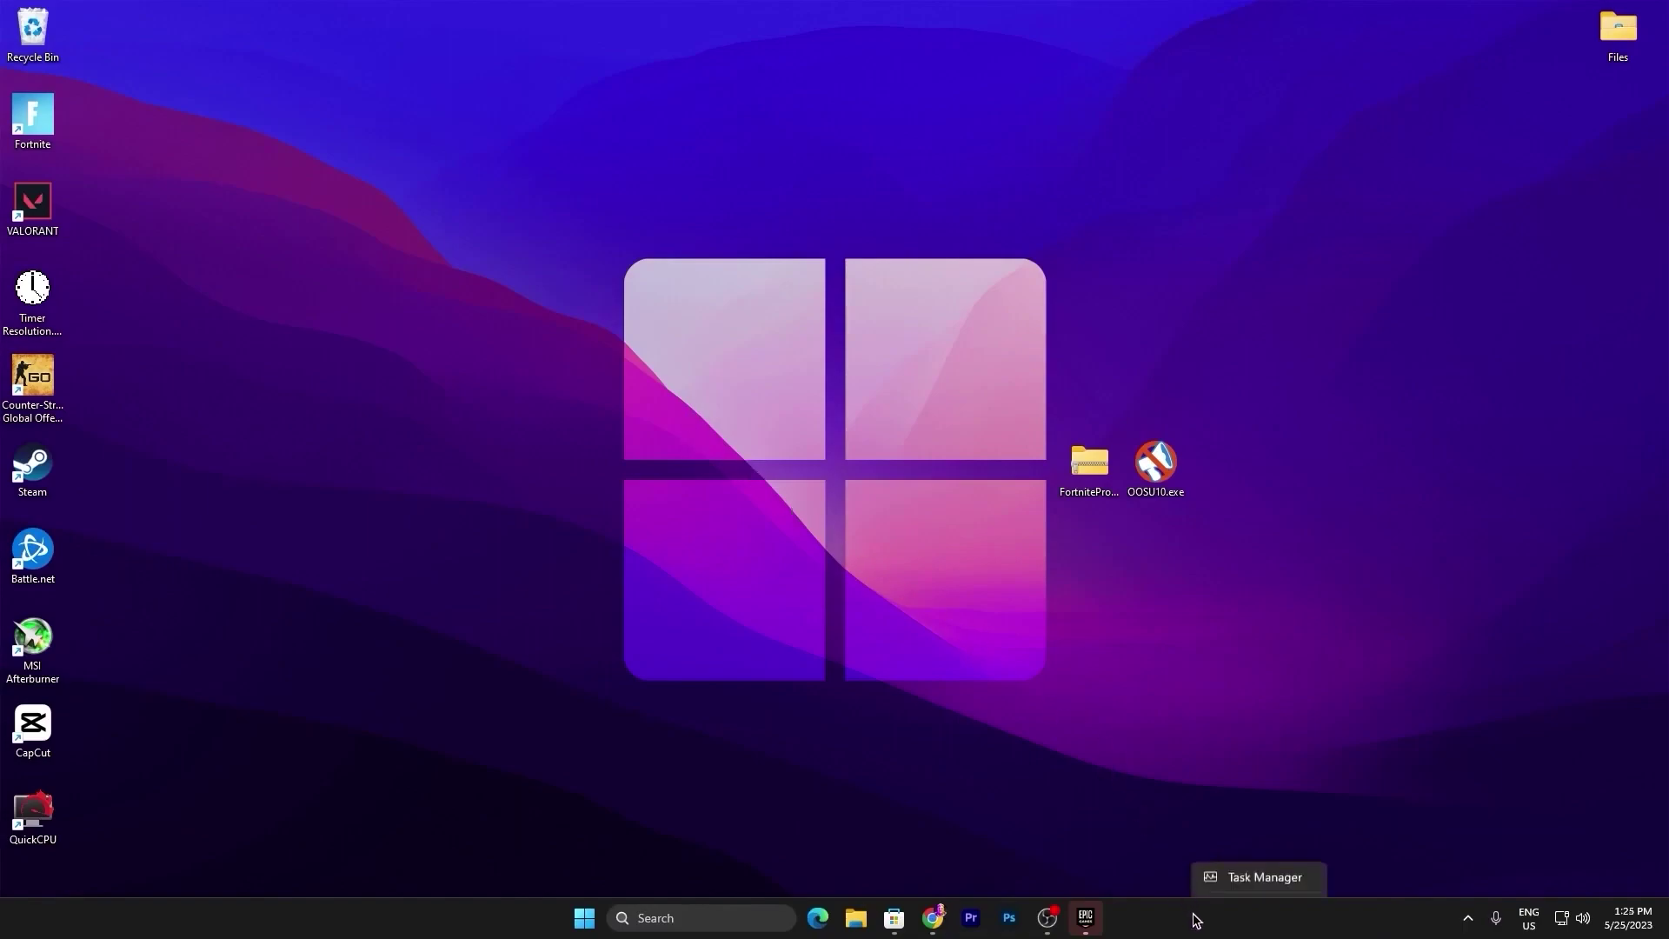
pyautogui.click(1249, 852)
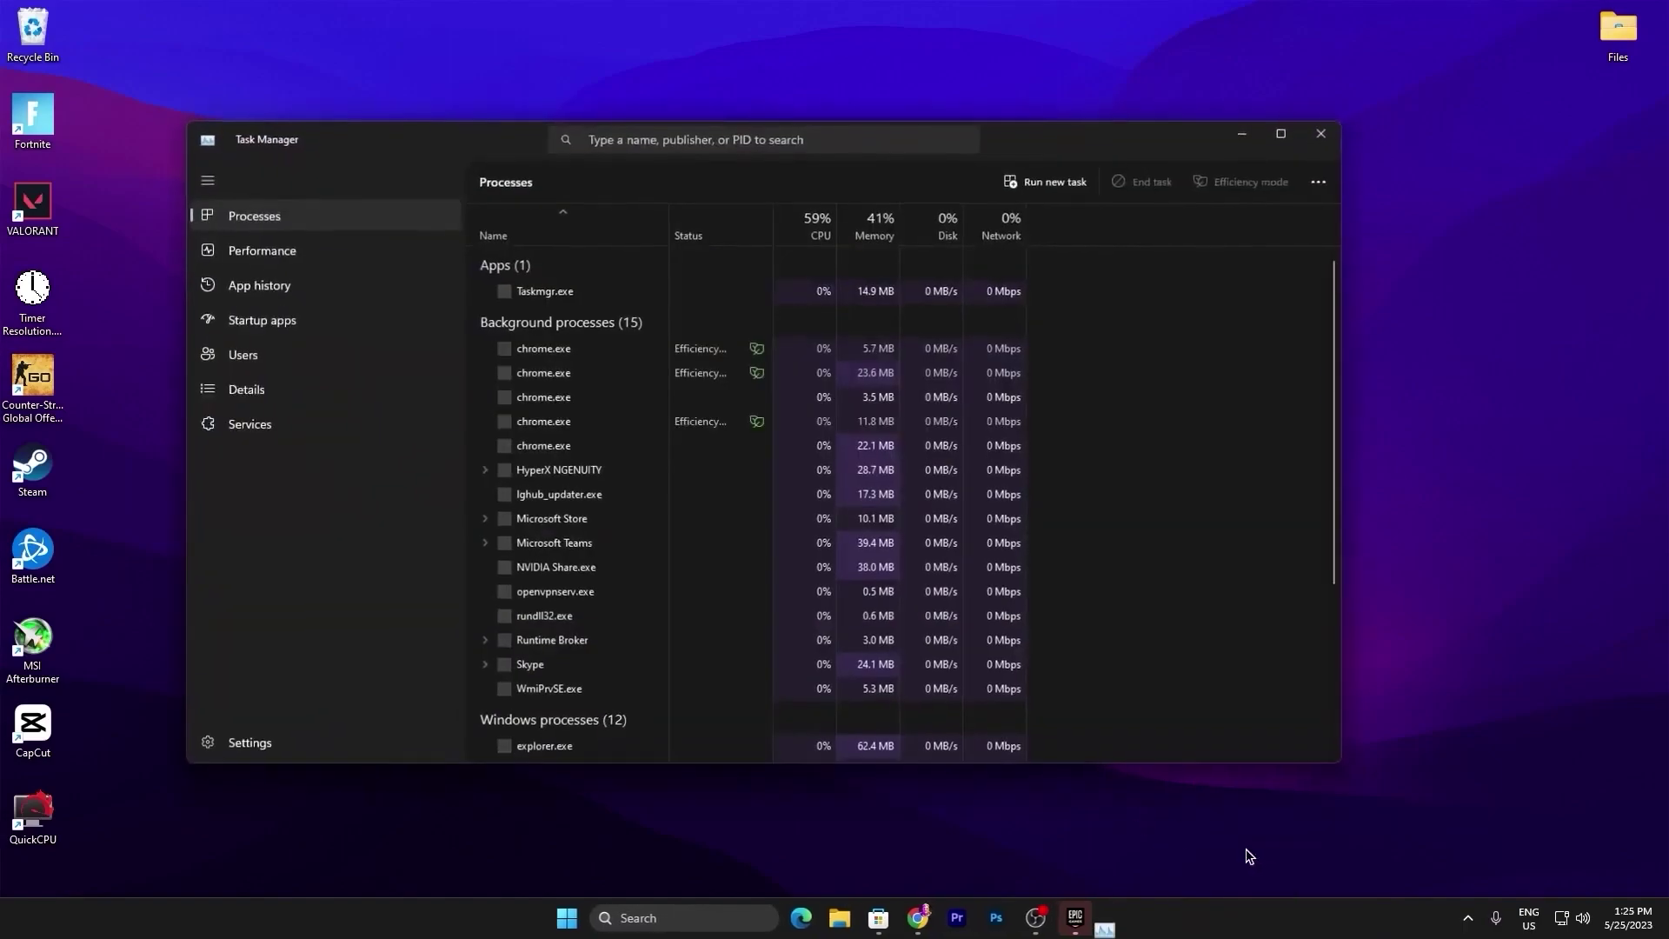
pyautogui.click(278, 424)
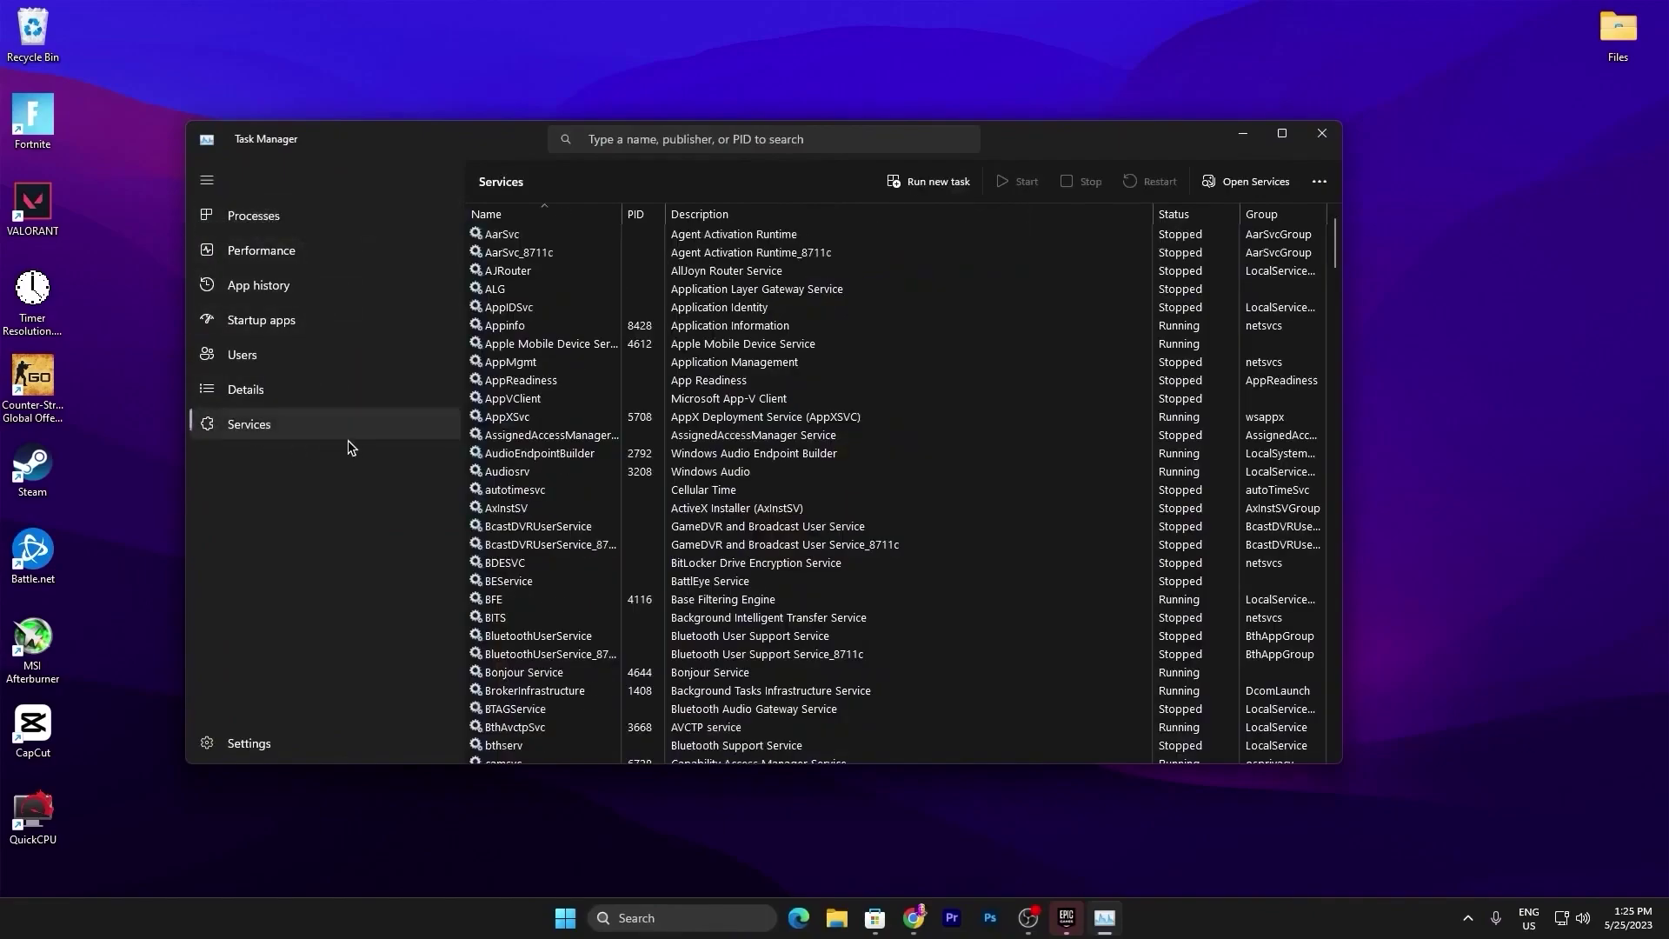
pyautogui.click(608, 435)
pyautogui.press('s')
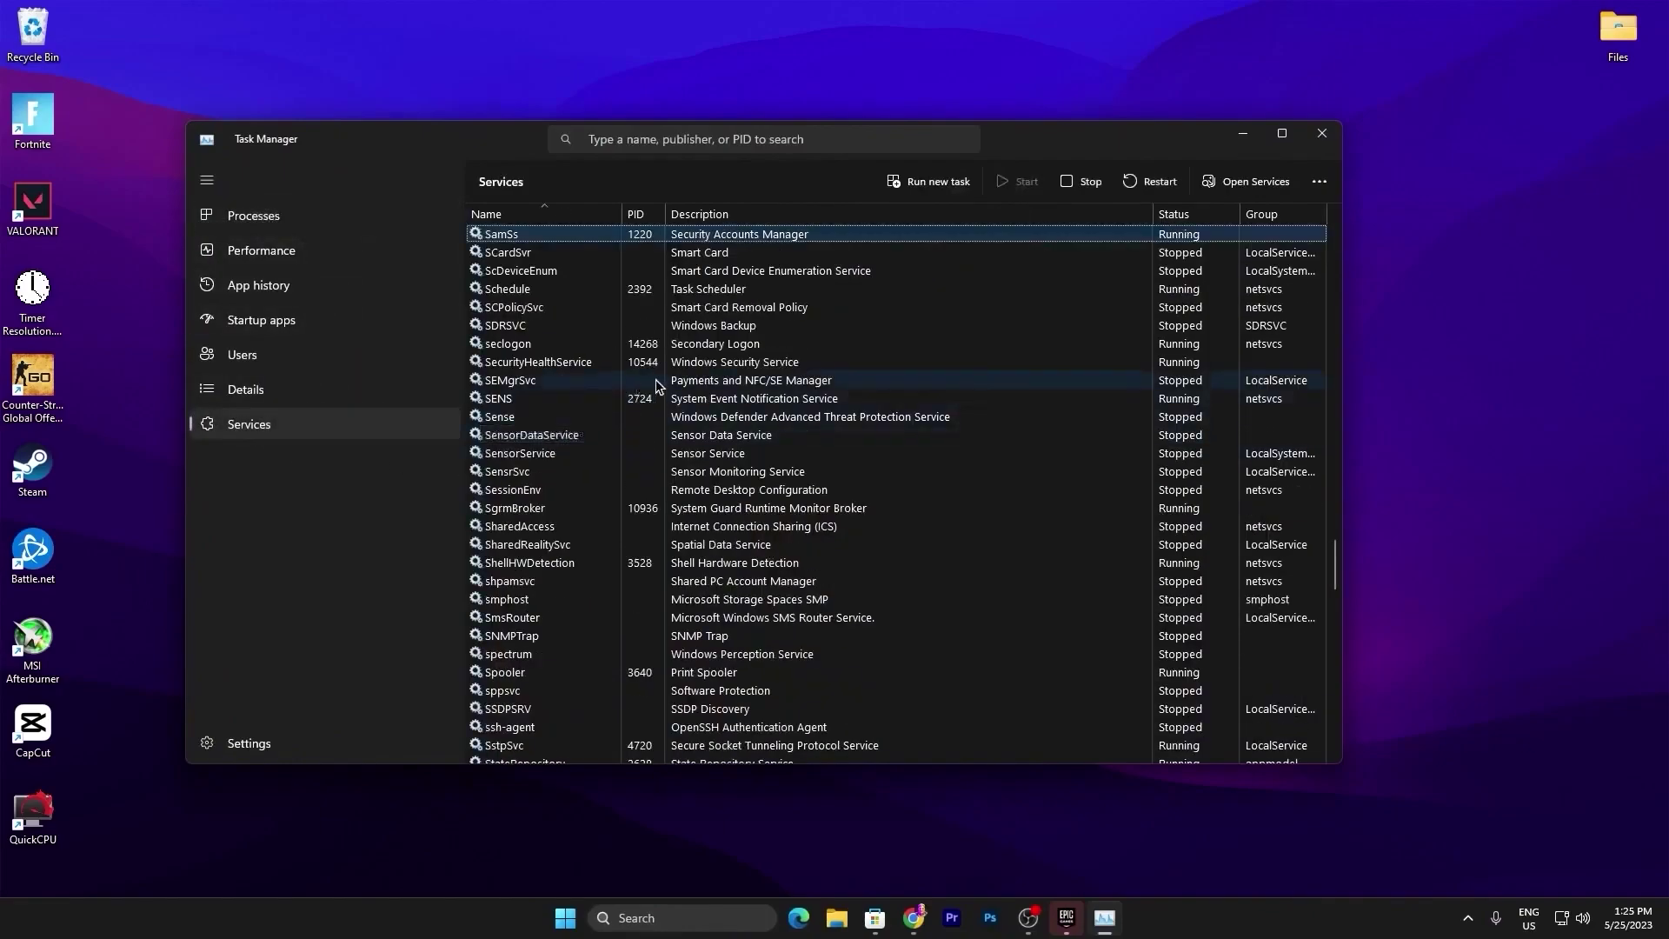
pyautogui.scroll(-7, 591, 573)
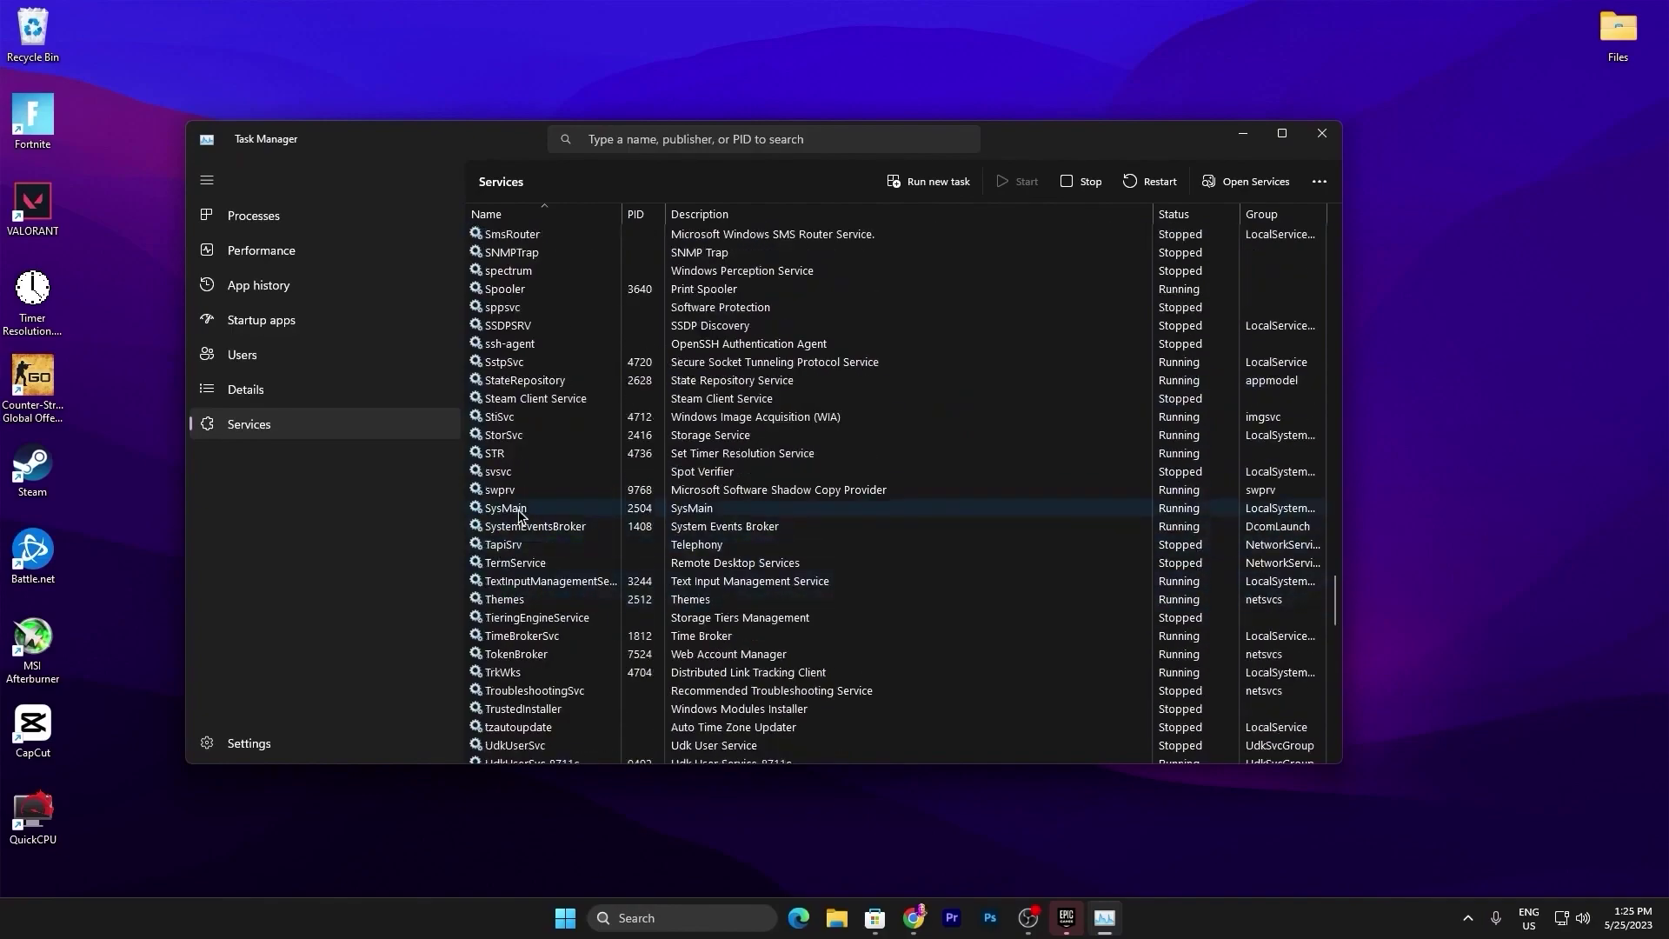
pyautogui.rightClick(557, 517)
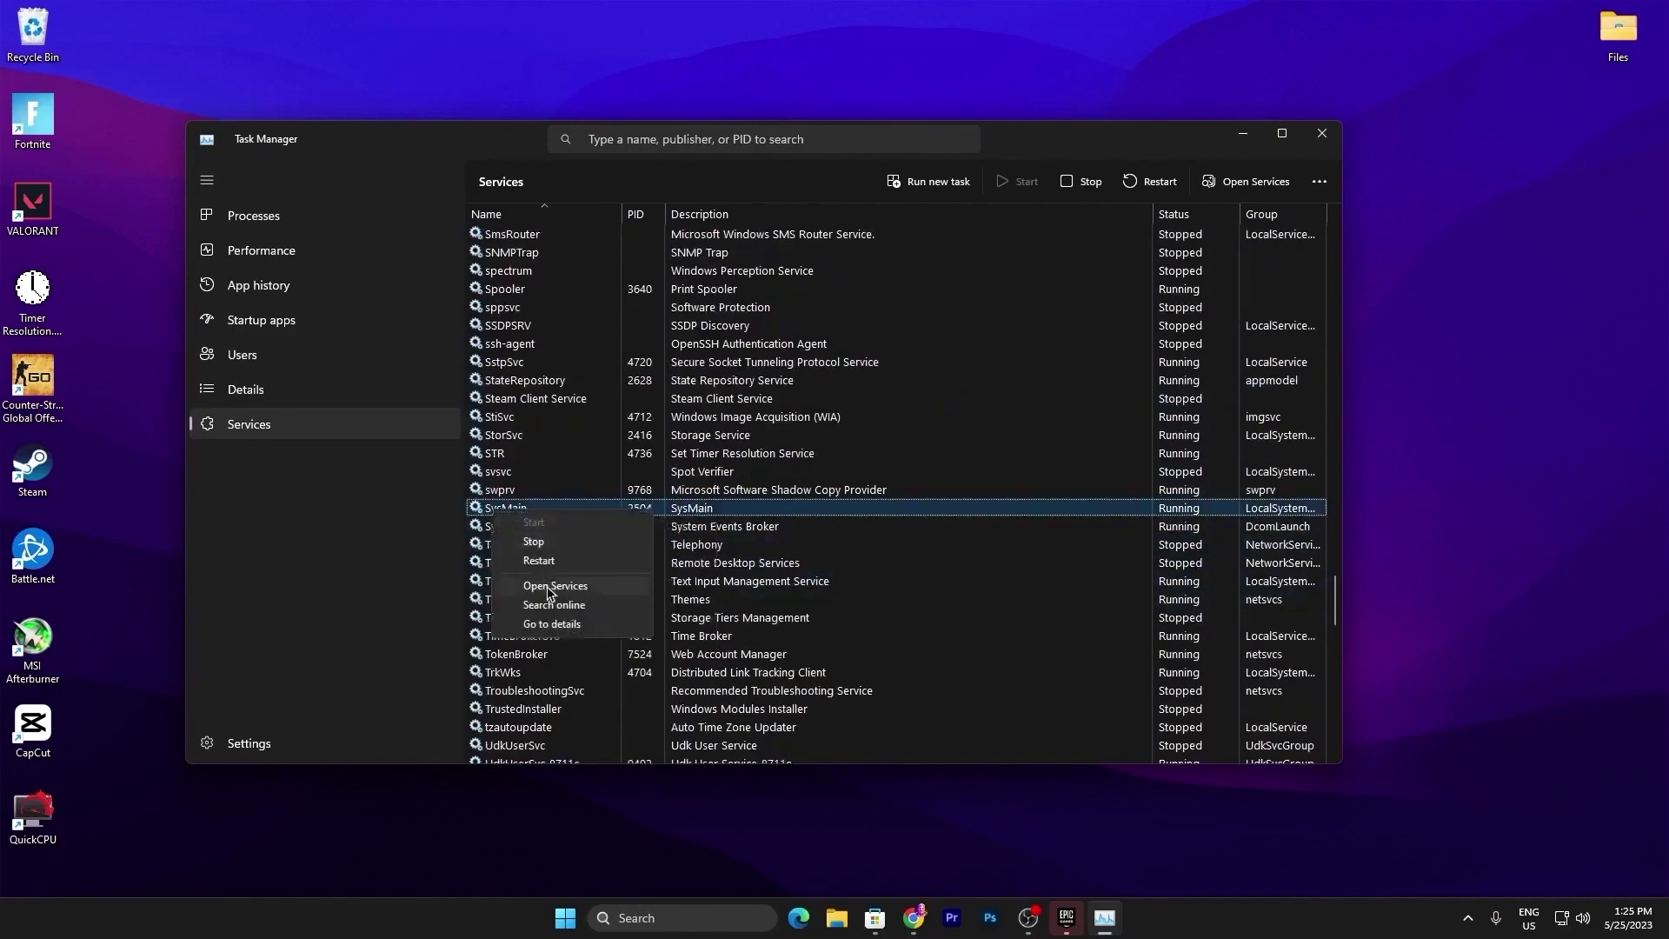
# - Open the Services console and bring up SysMain's Properties dialog
pyautogui.click(547, 588)
pyautogui.click(364, 301)
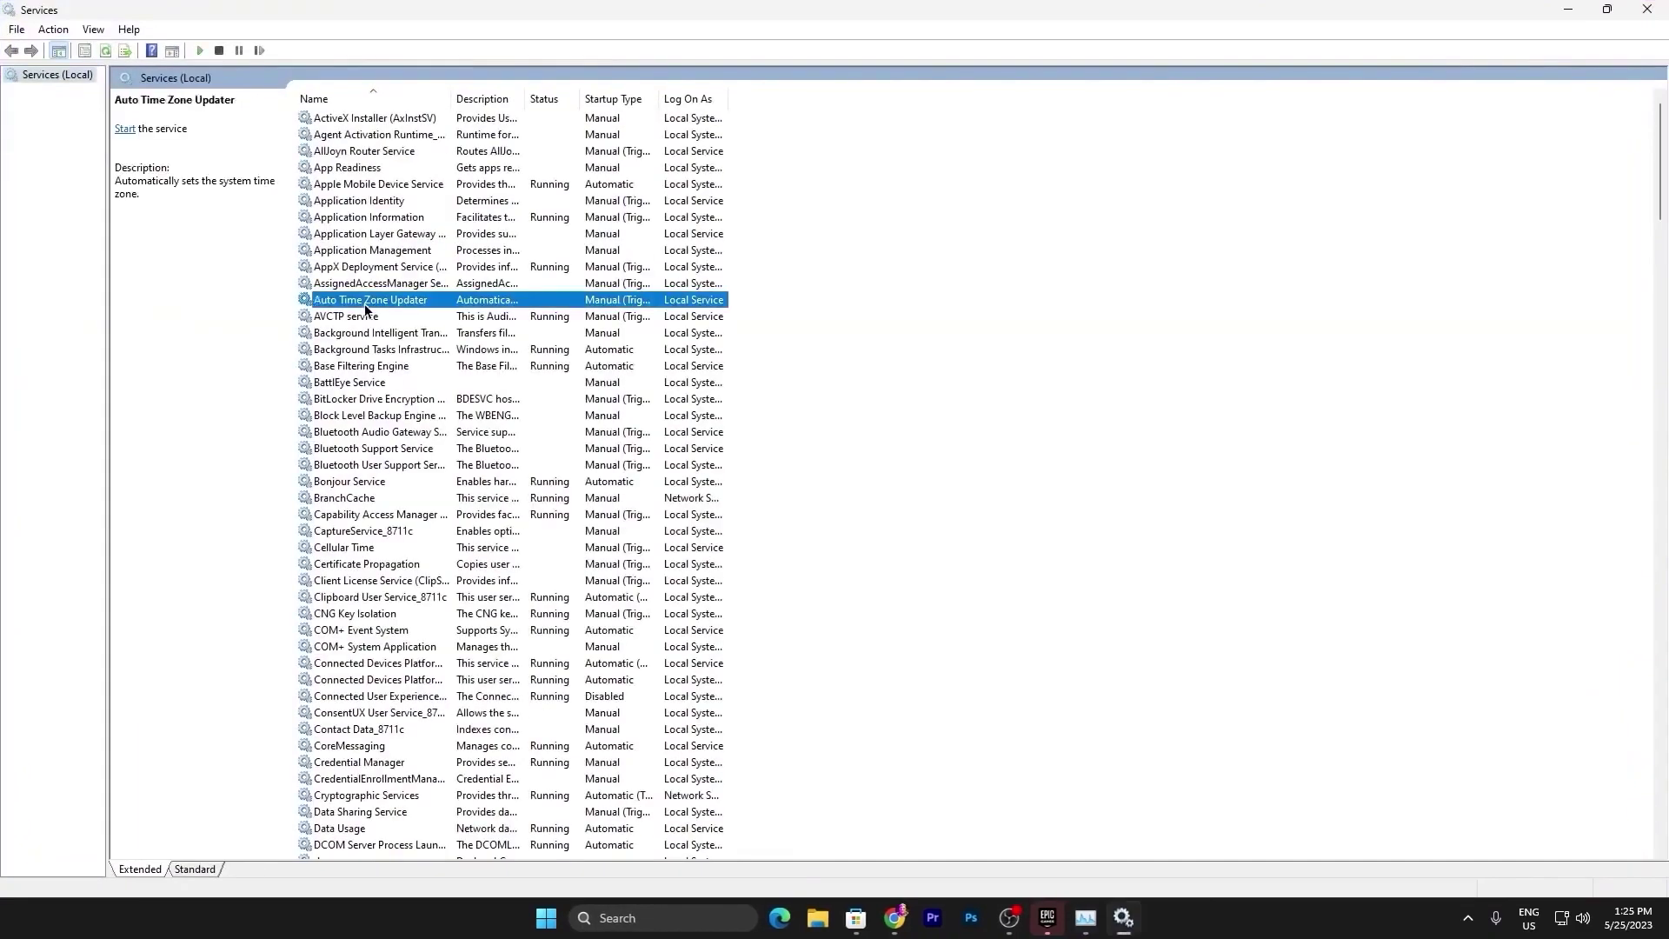
pyautogui.press('s')
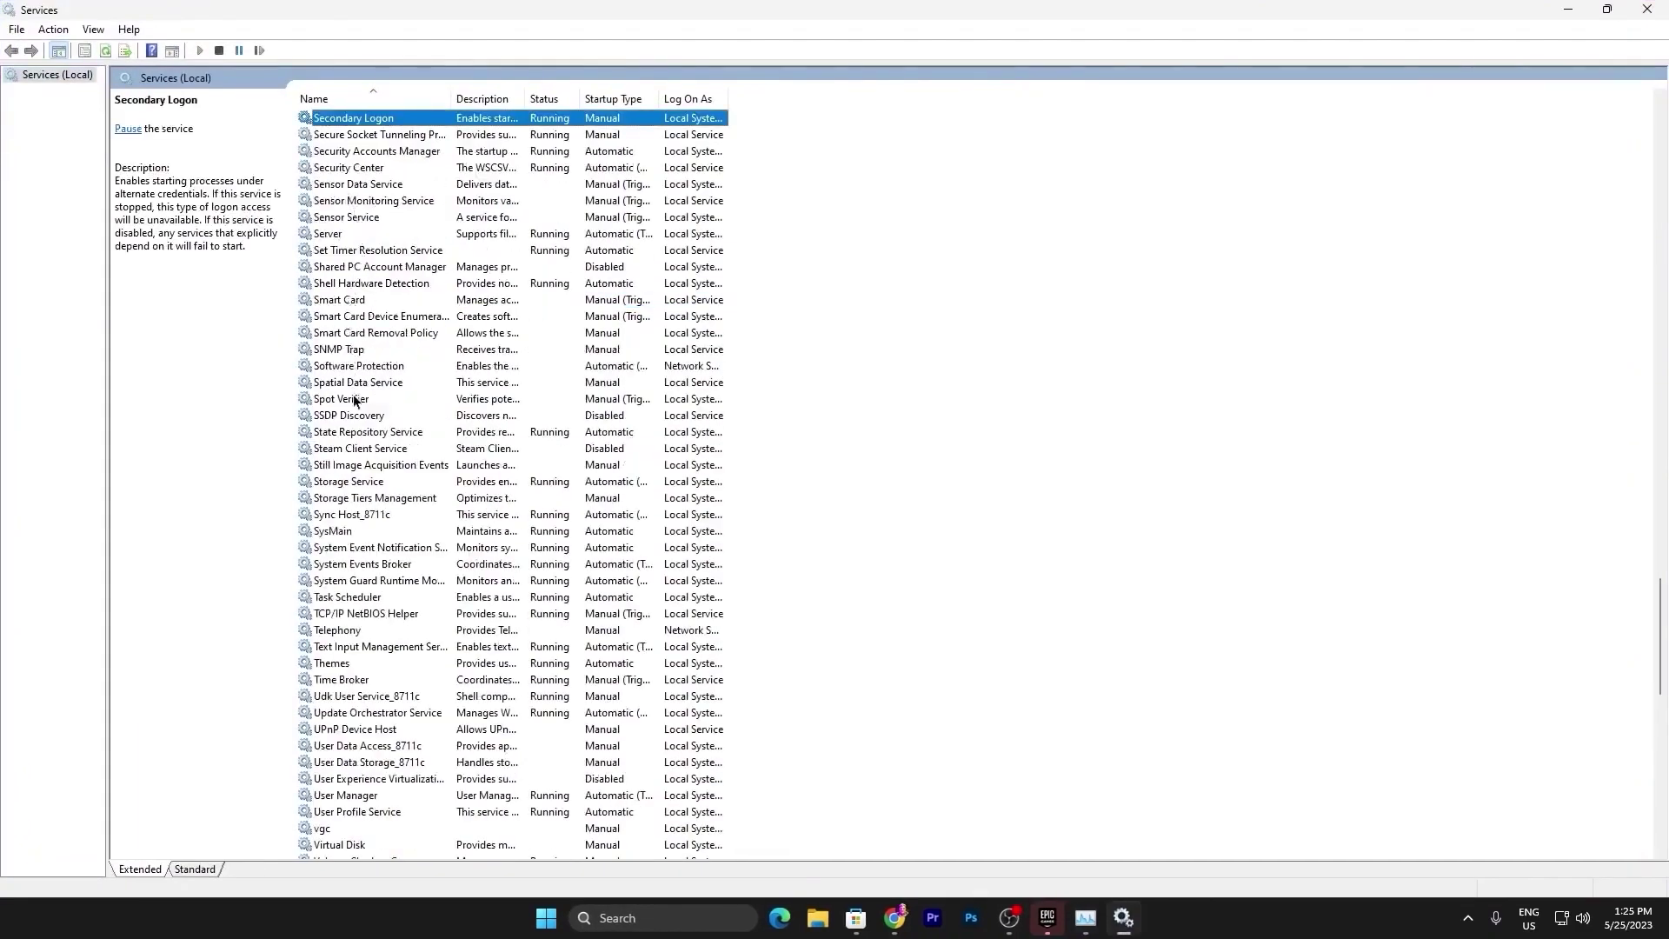
pyautogui.click(342, 525)
pyautogui.rightClick(383, 532)
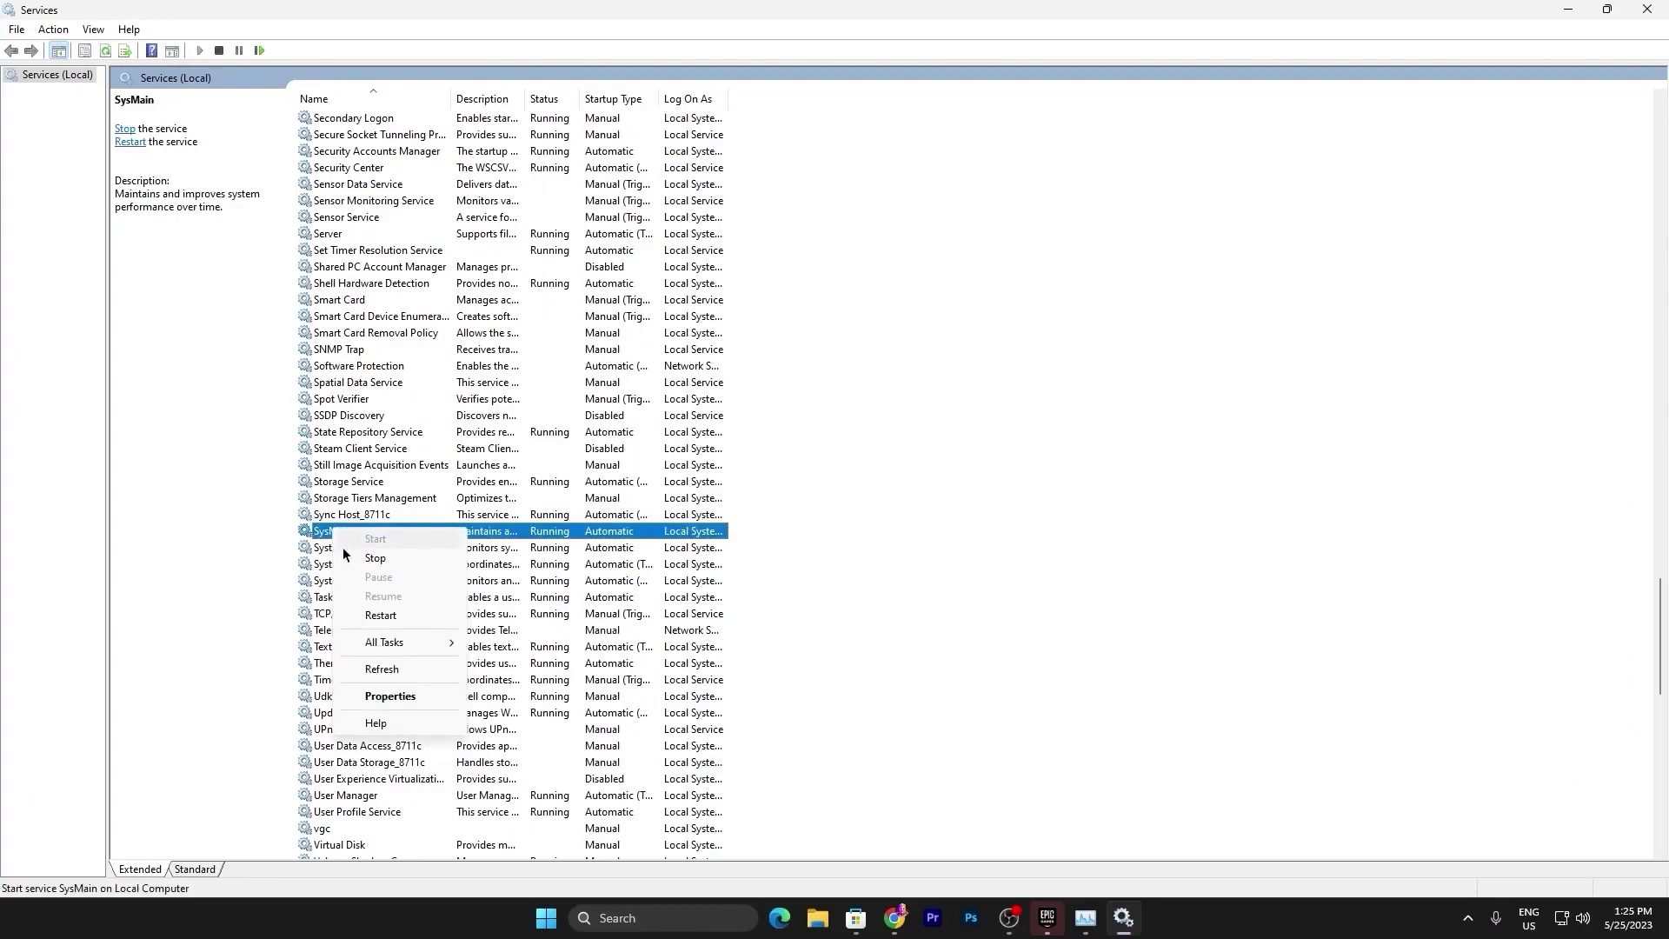
pyautogui.click(409, 691)
# - Stop SysMain, set its startup type to Disabled, apply, and close Services
pyautogui.click(786, 516)
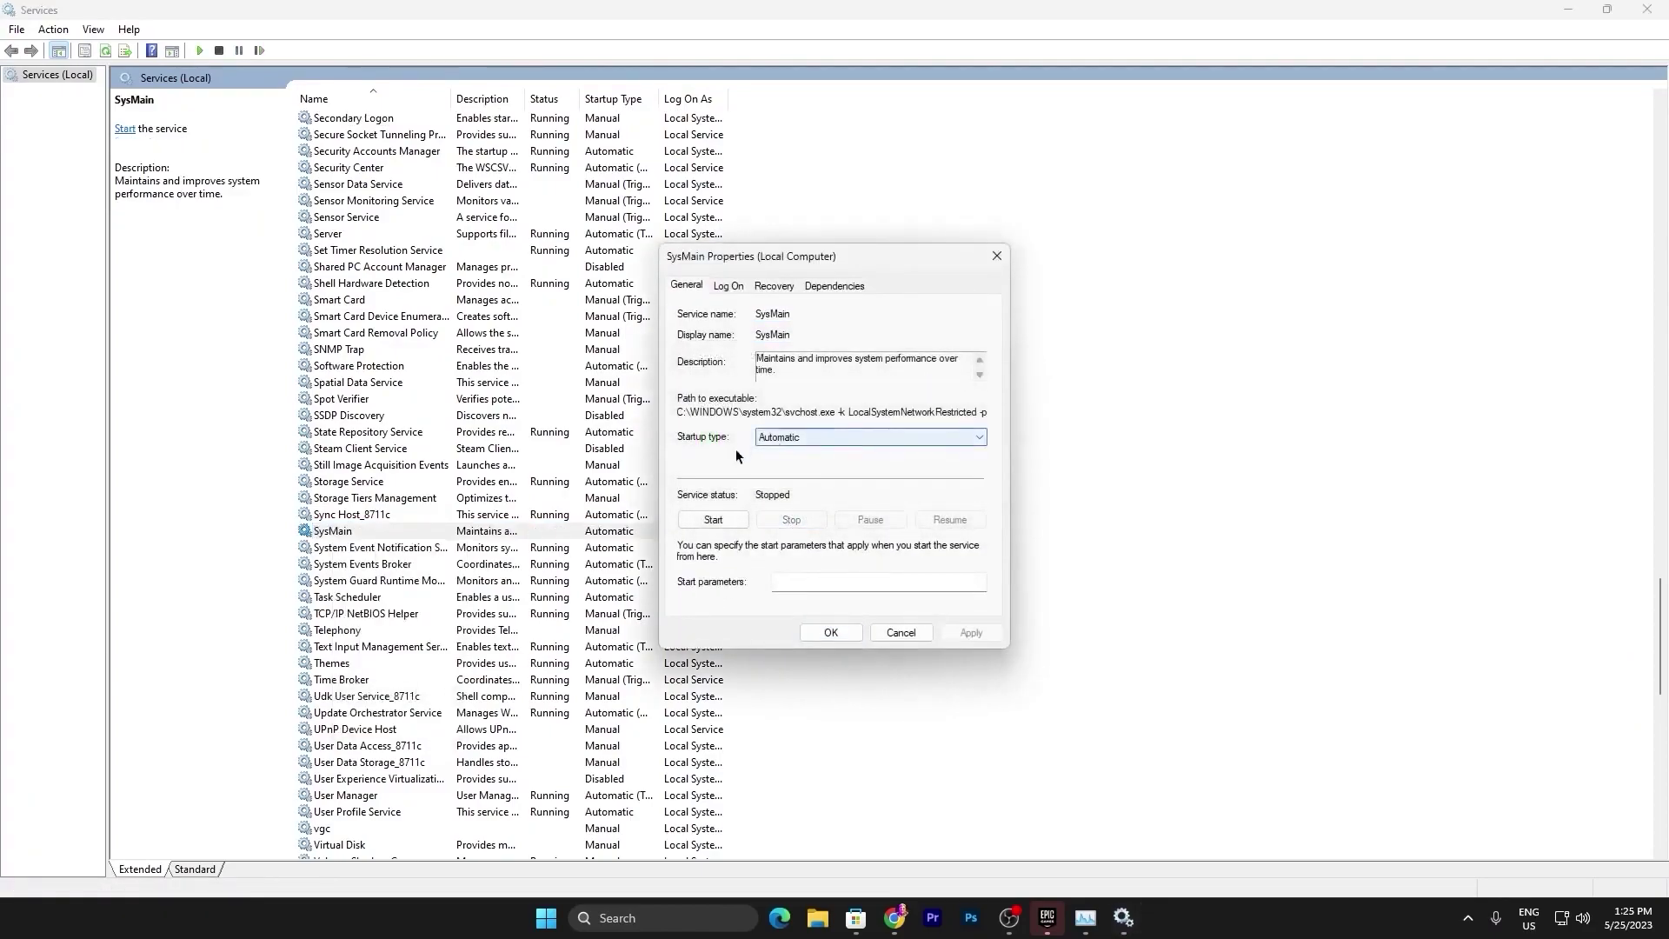
pyautogui.click(800, 438)
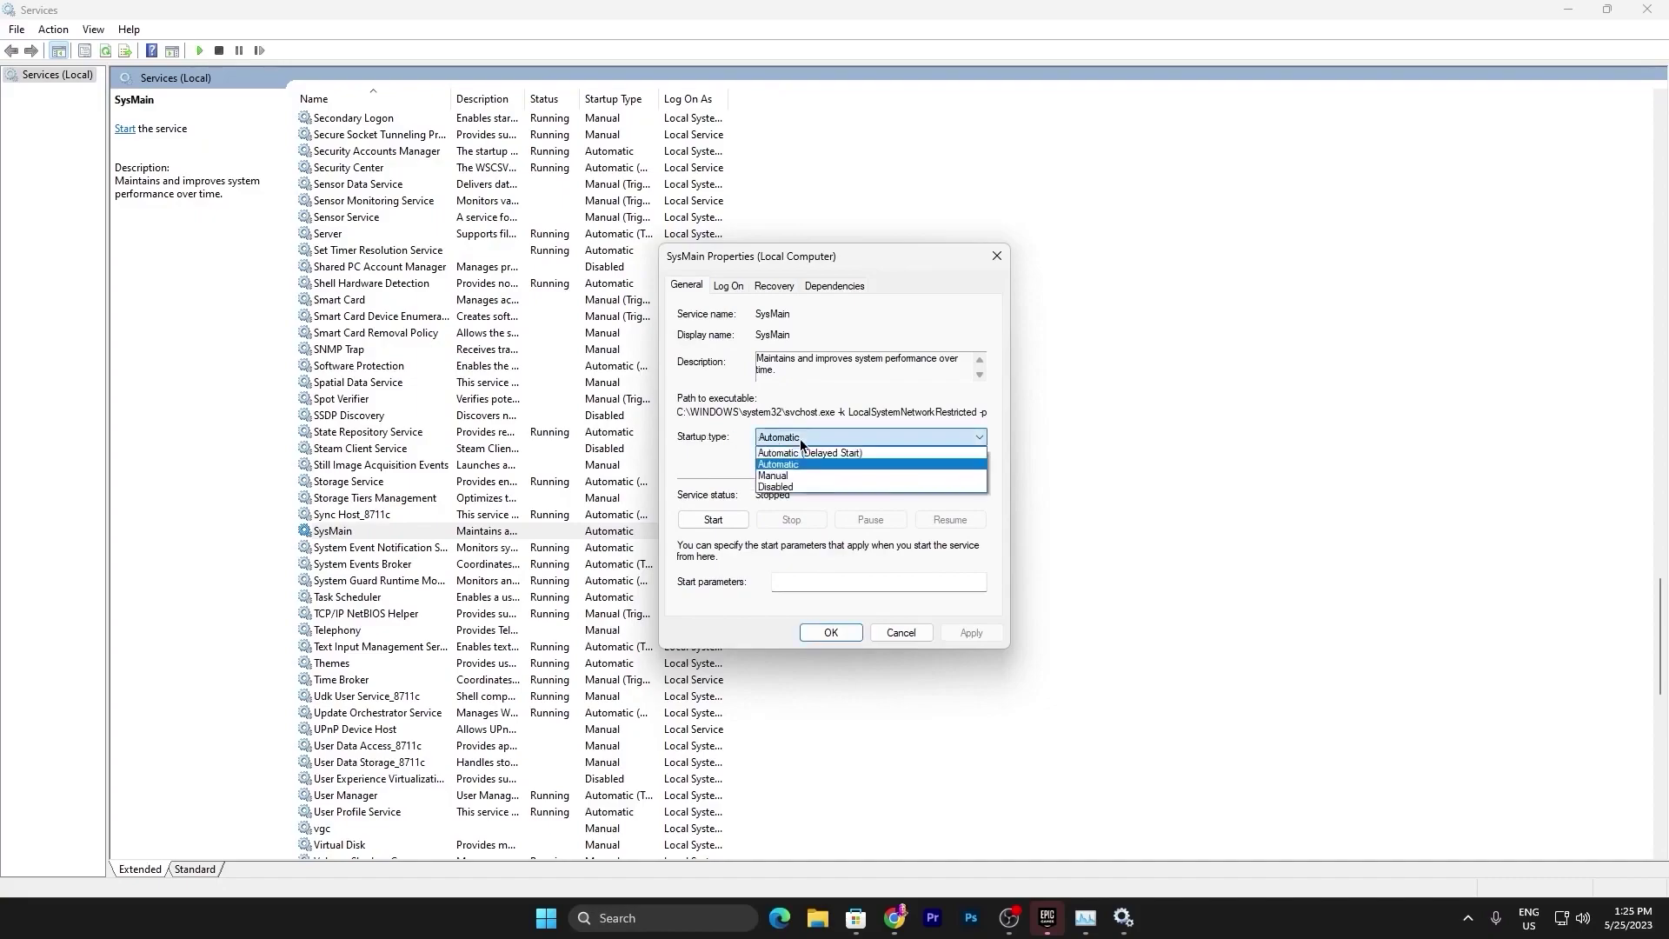
pyautogui.click(787, 487)
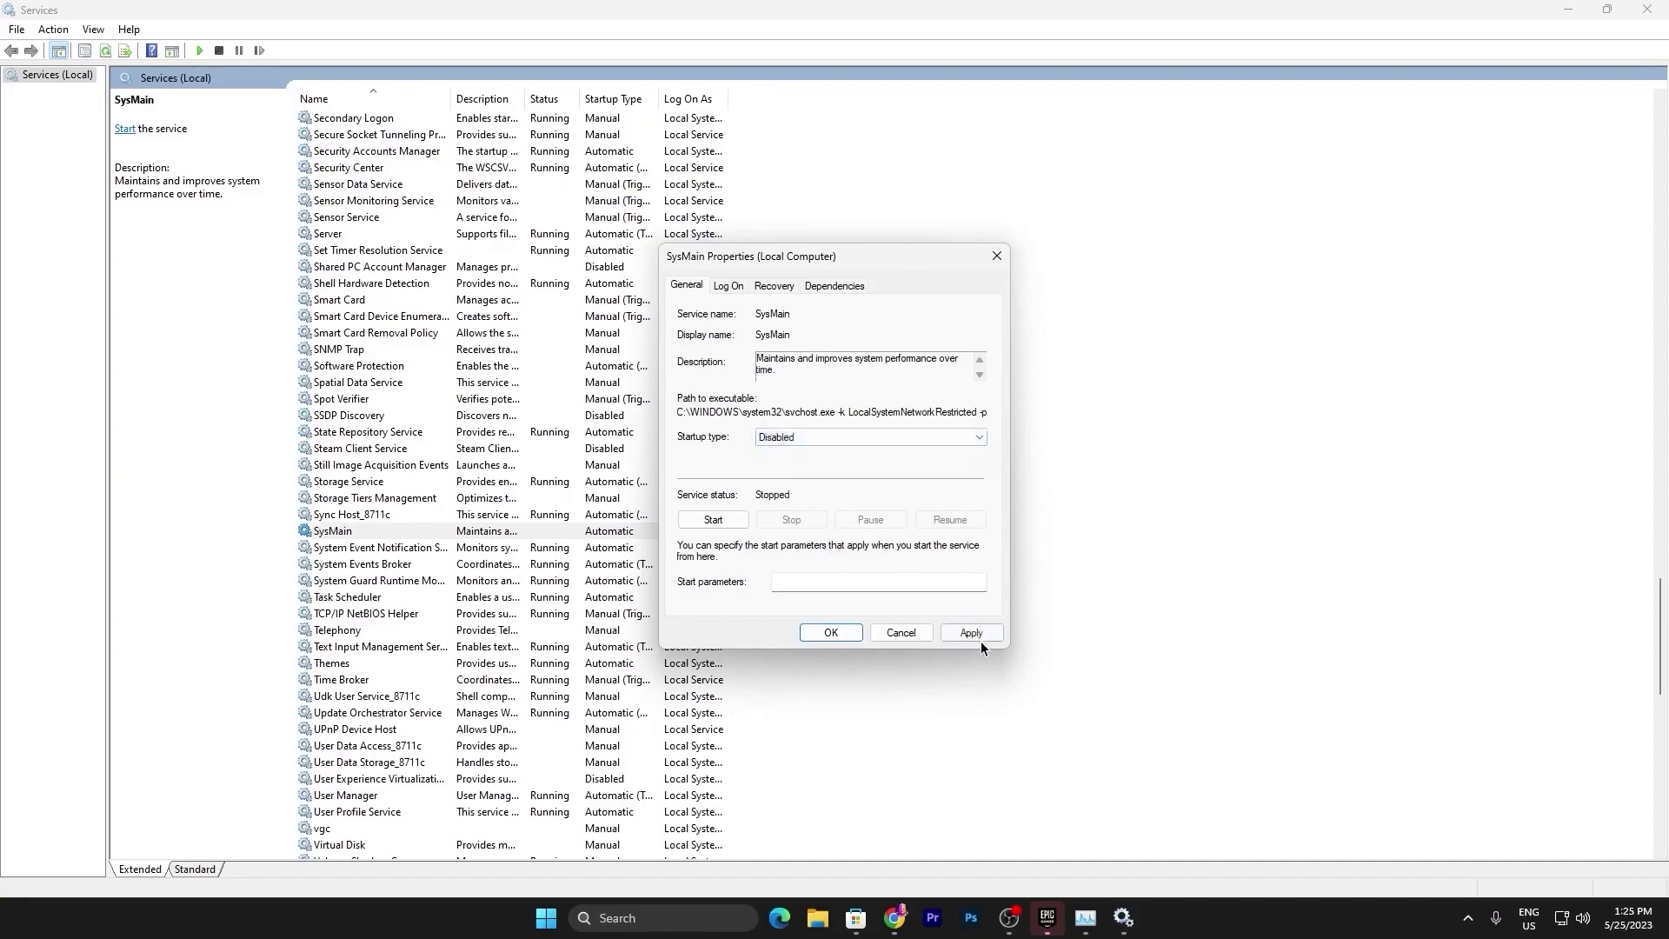
pyautogui.click(963, 631)
pyautogui.click(830, 633)
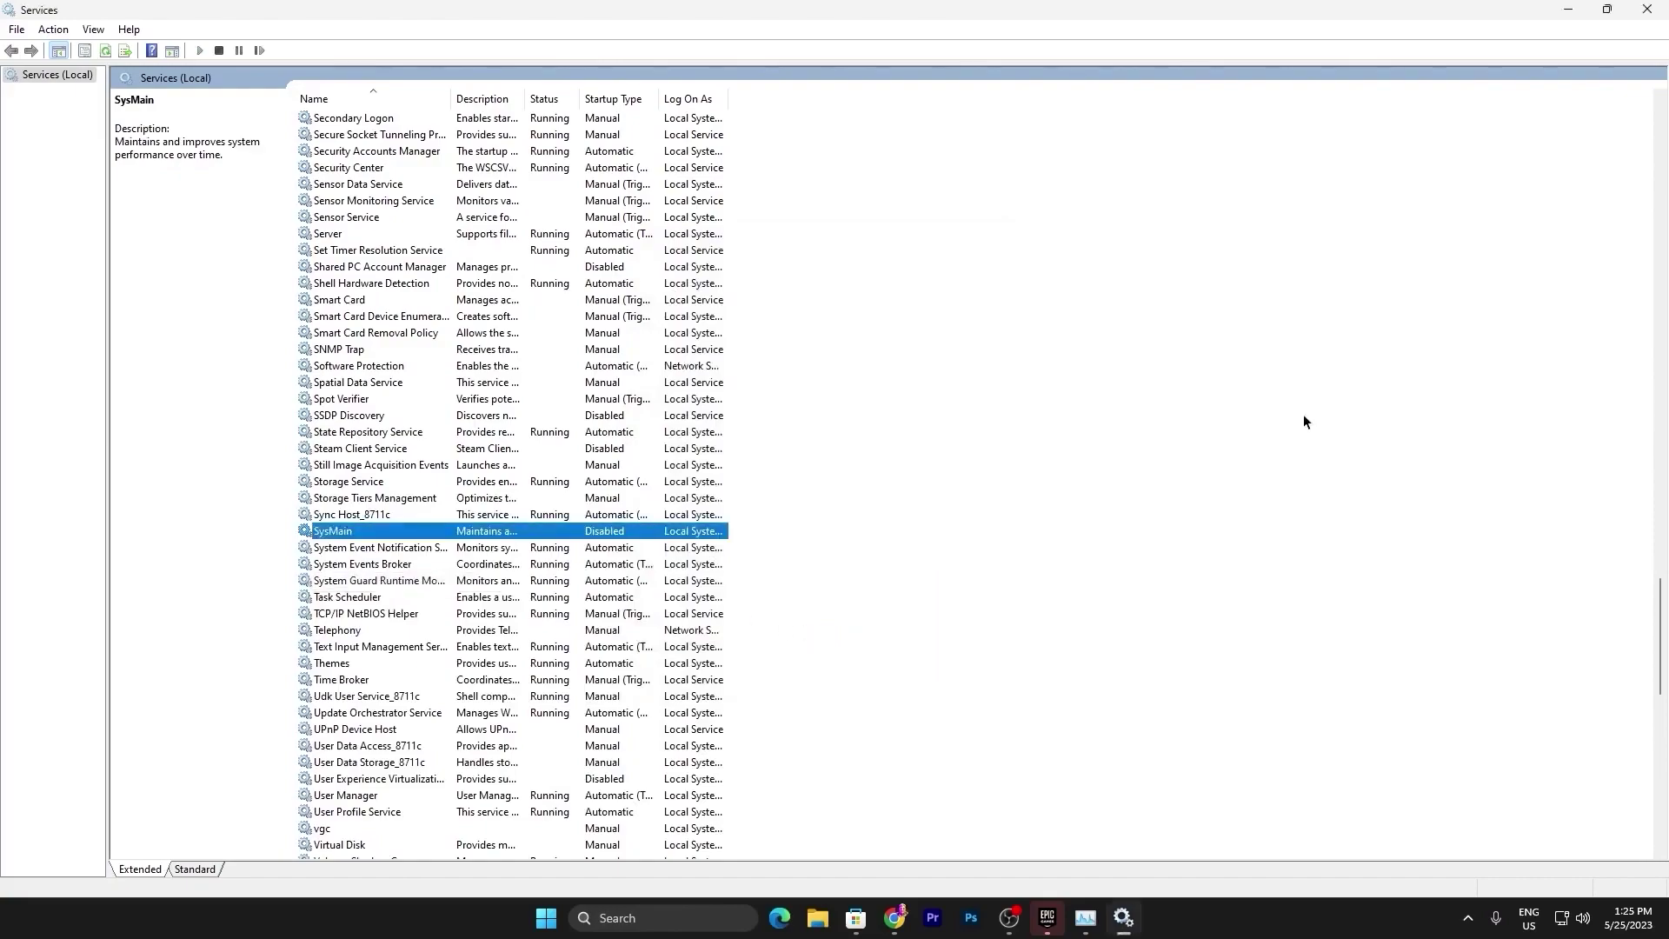
pyautogui.click(1648, 11)
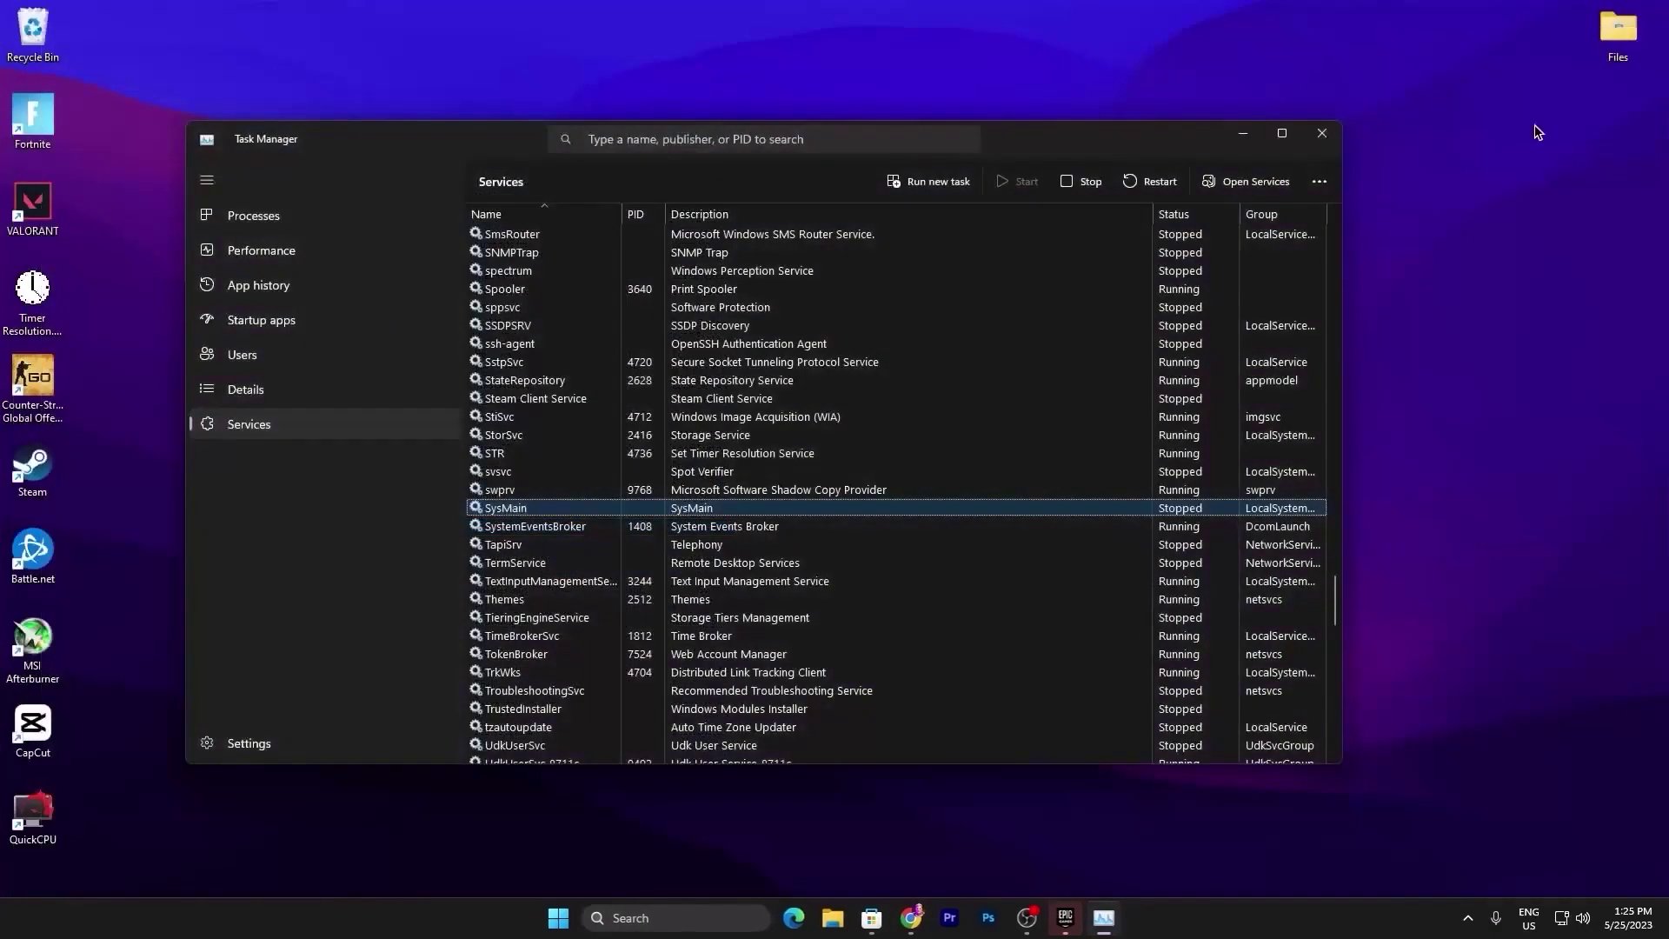
# - Close Task Manager and open the Prefetch folder through the Run prompt
pyautogui.click(1321, 134)
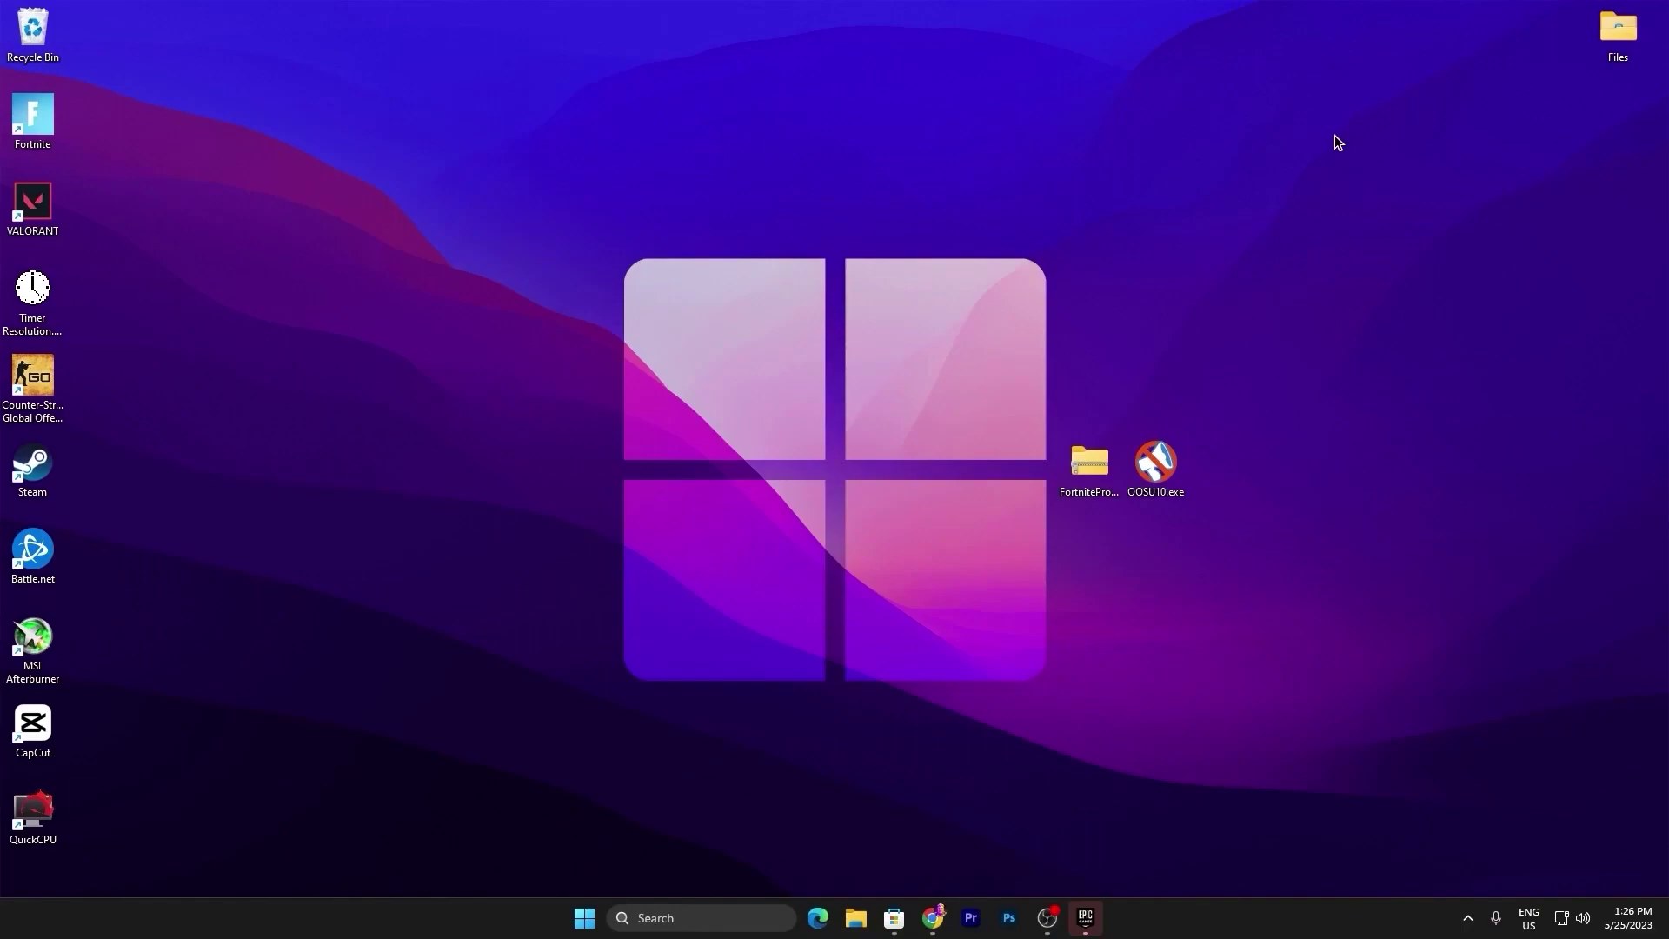
pyautogui.press('super+r')
pyautogui.moveTo(188, 685); pyautogui.dragTo(789, 251)
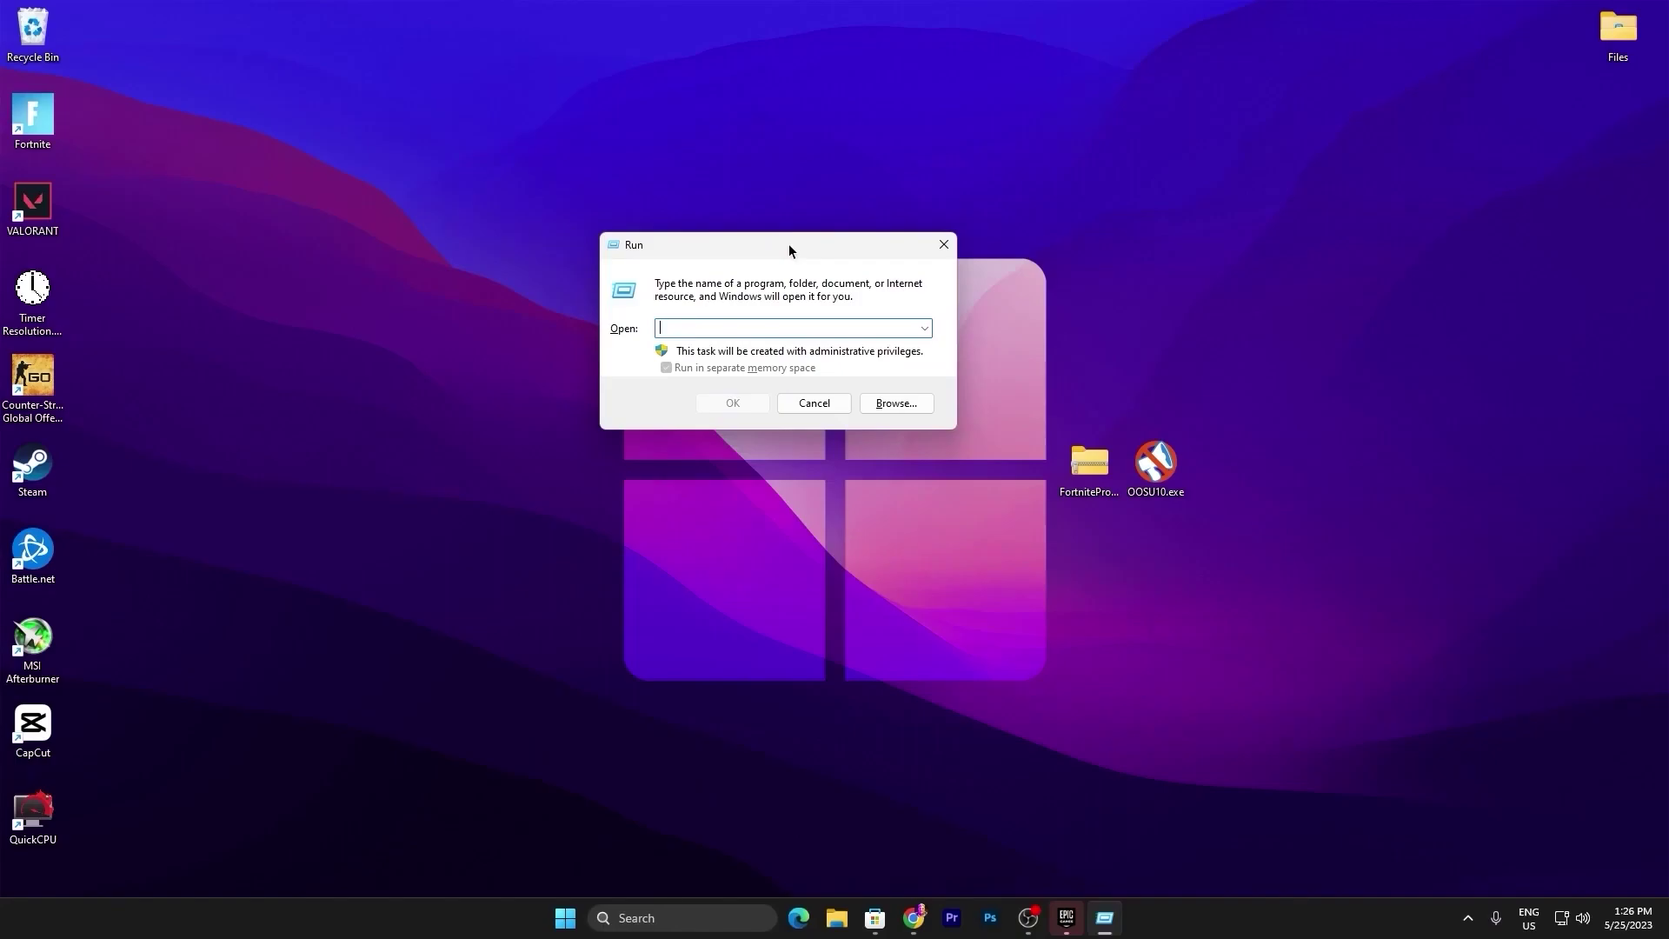
pyautogui.write('prefetch')
pyautogui.press('Return')
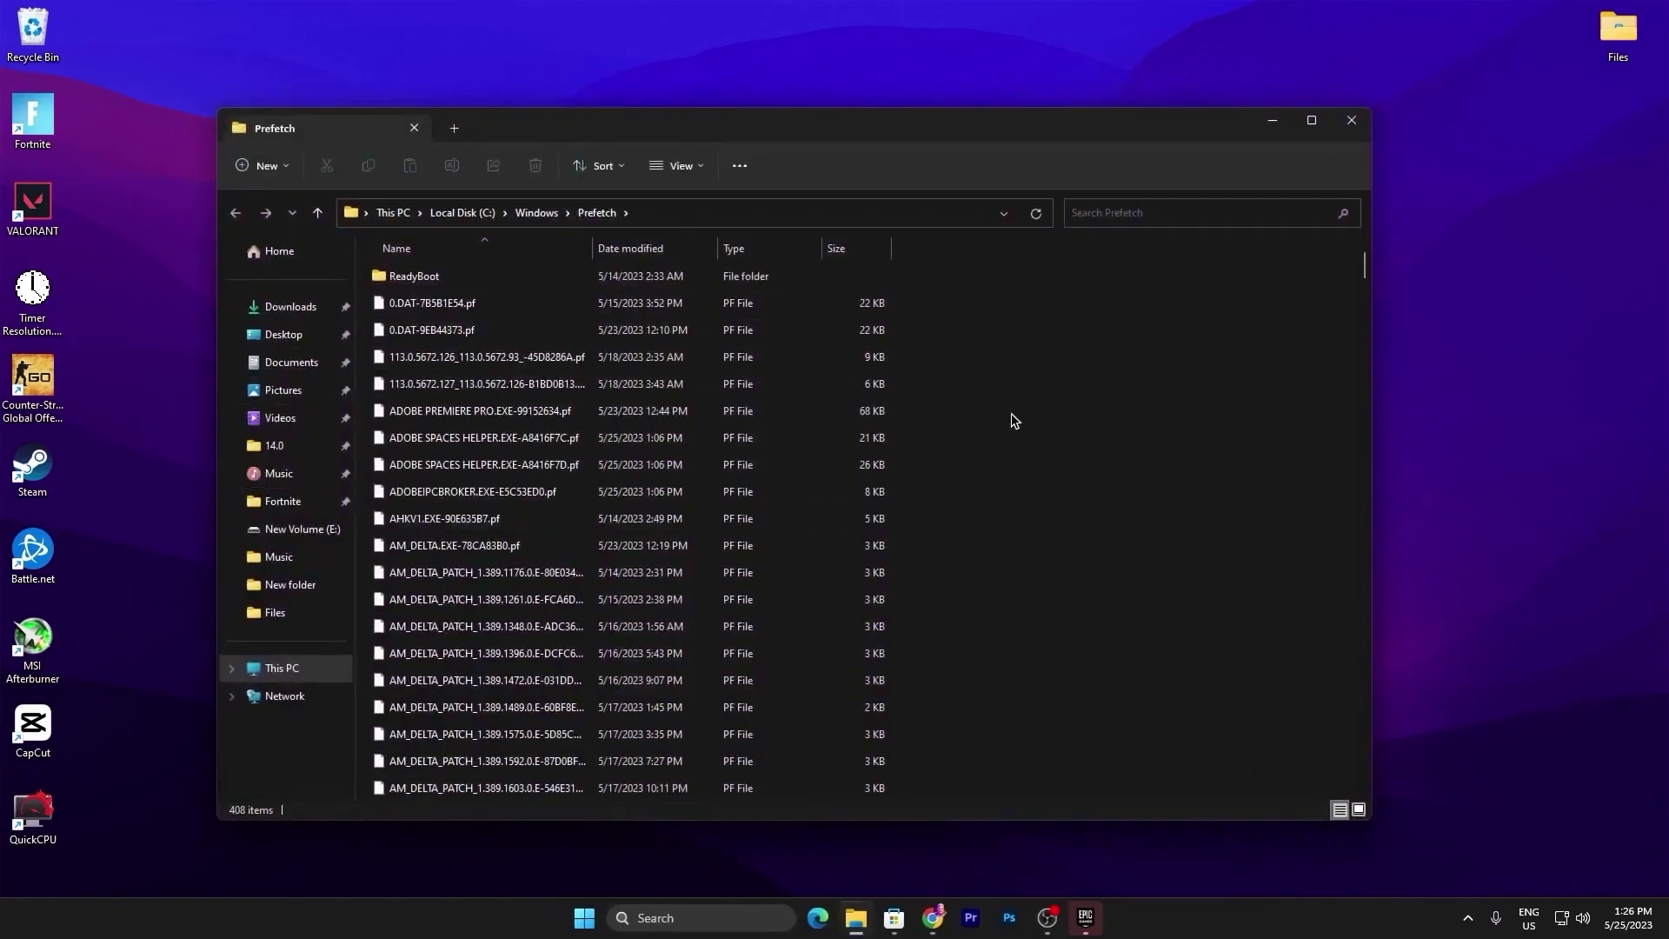
# - Select and delete all 408 files in the Prefetch folder
pyautogui.moveTo(1365, 265); pyautogui.dragTo(1331, 695)
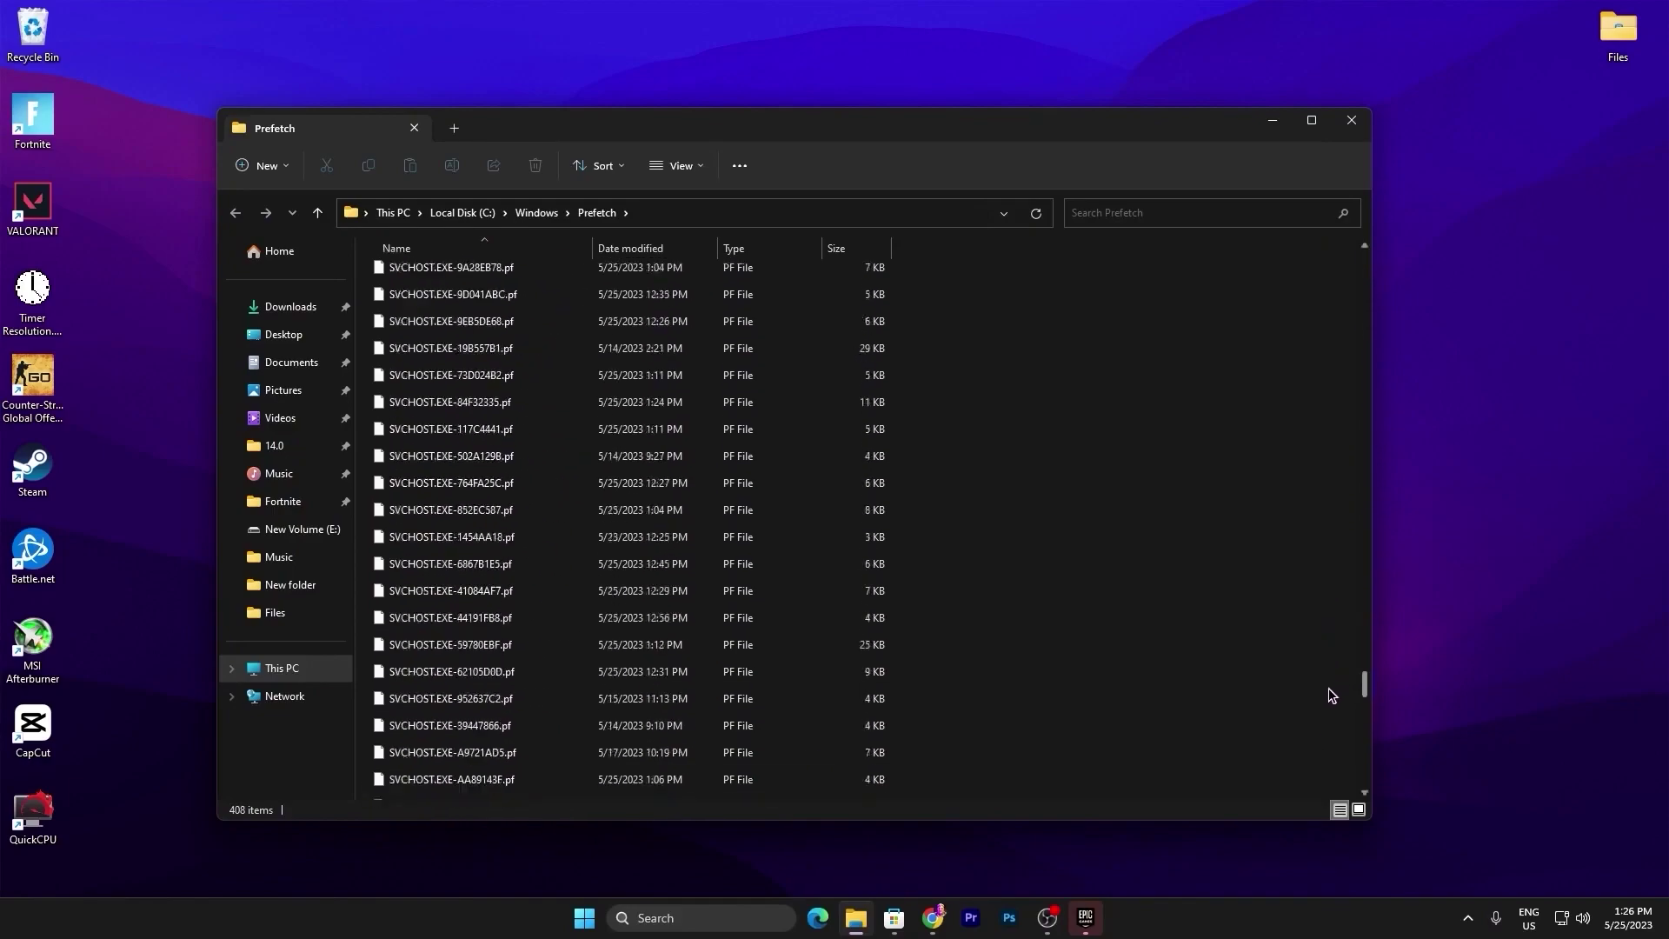
pyautogui.scroll(-10, 906, 630)
pyautogui.hotkey('ctrl', 'a')
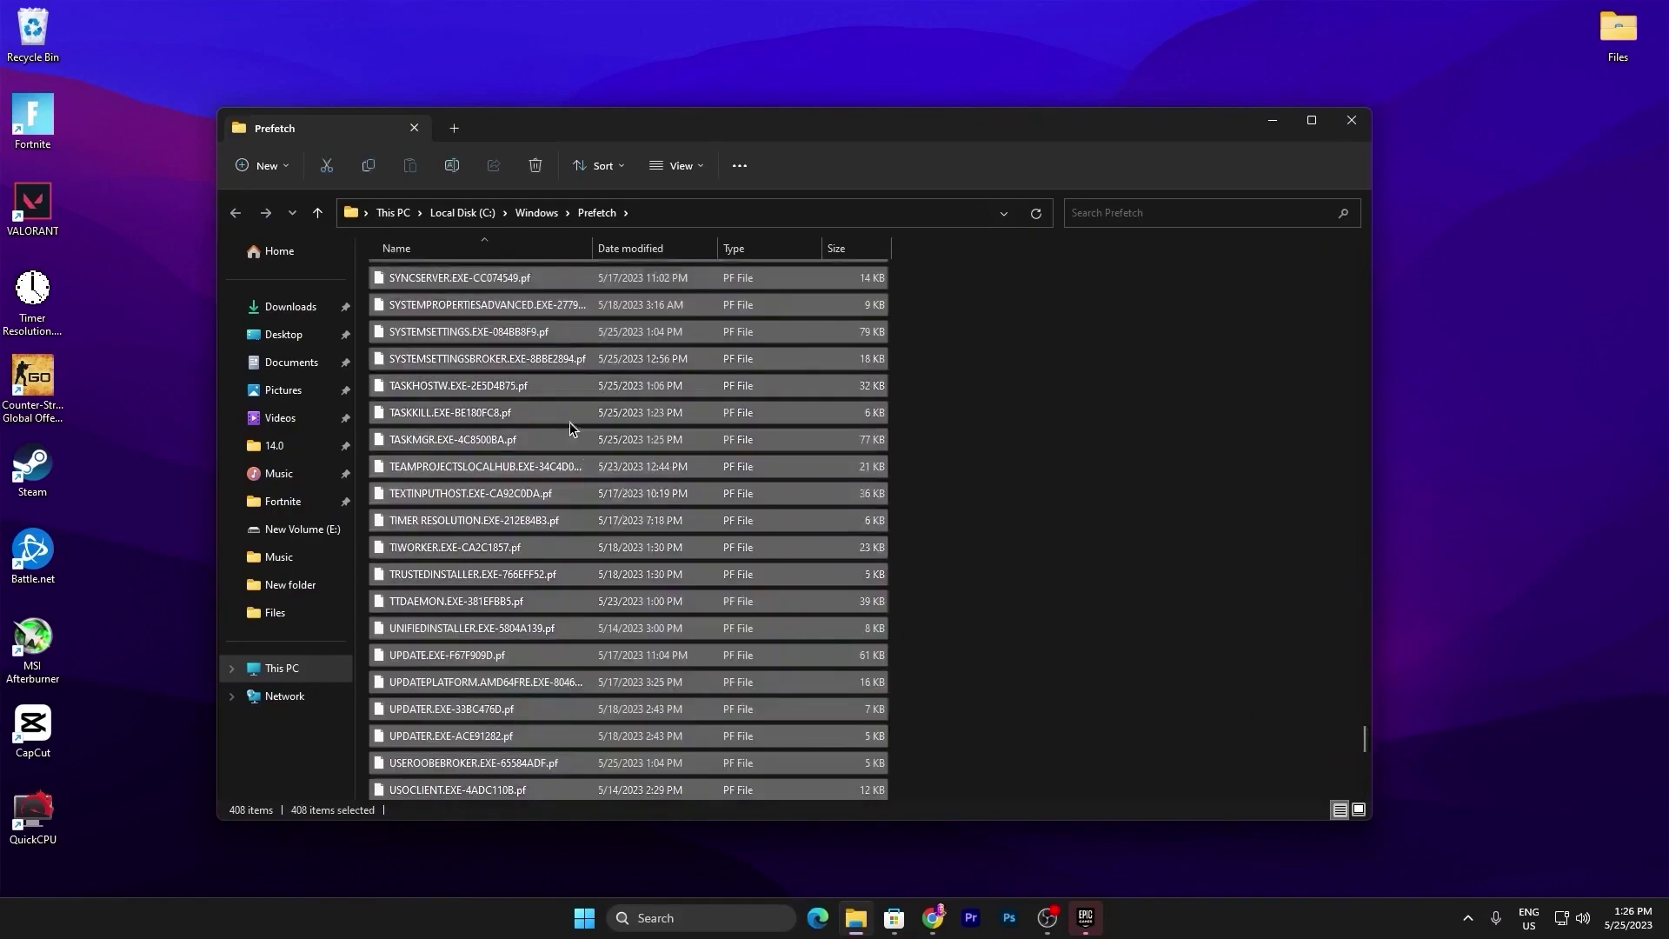
pyautogui.rightClick(571, 410)
pyautogui.click(675, 628)
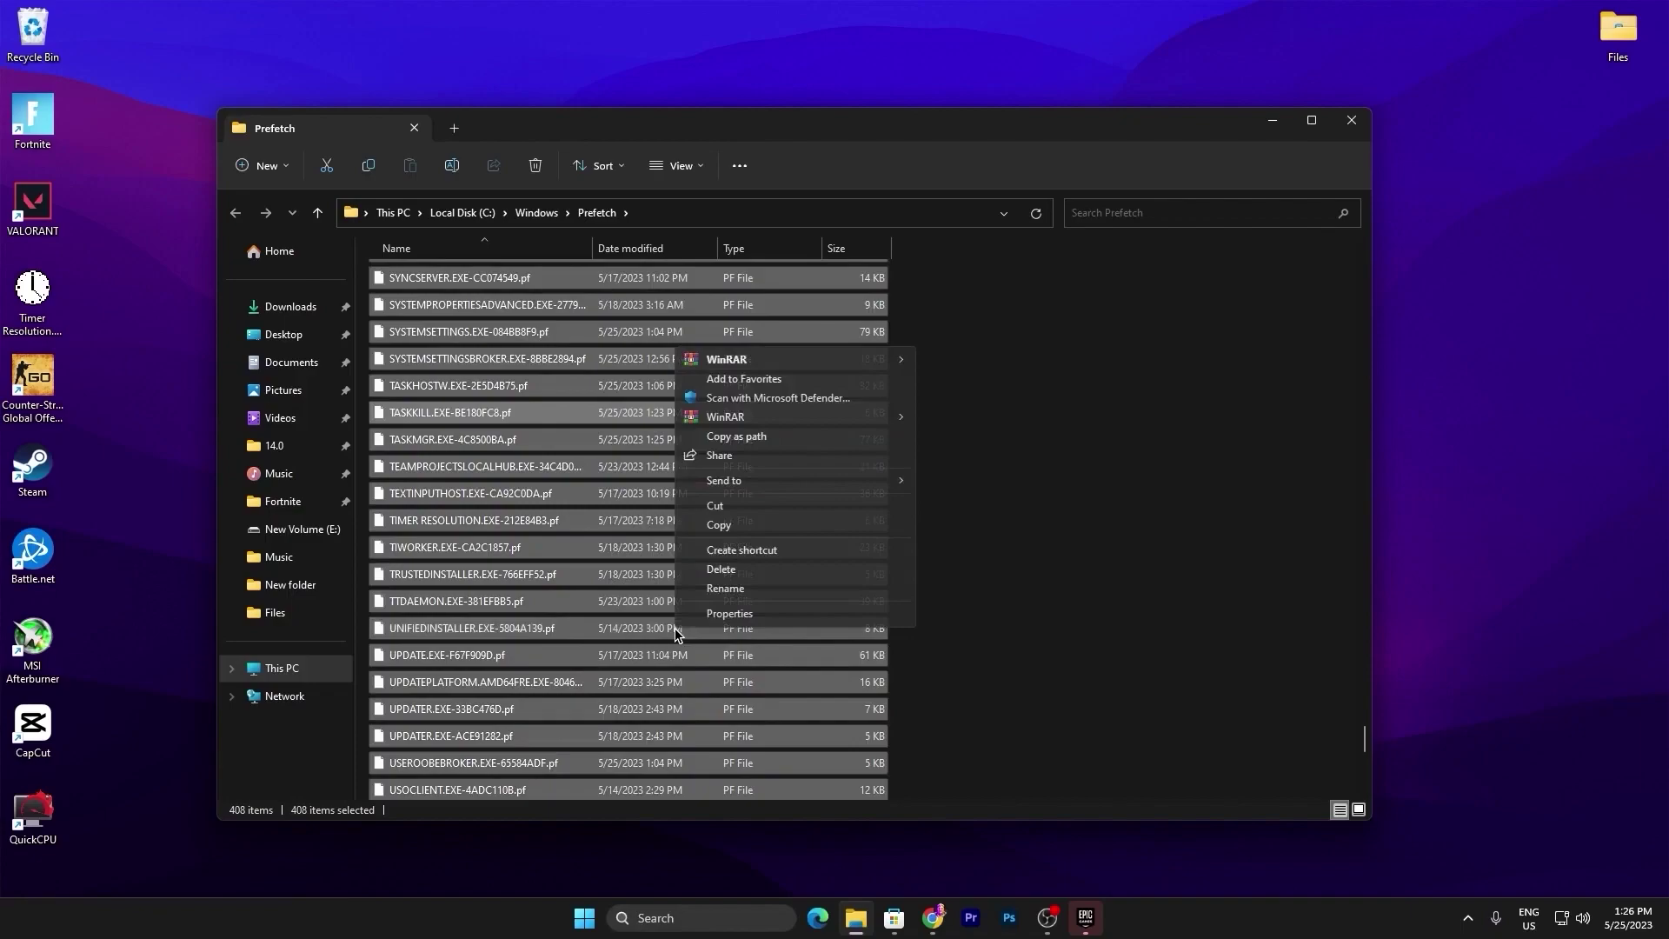
pyautogui.click(721, 569)
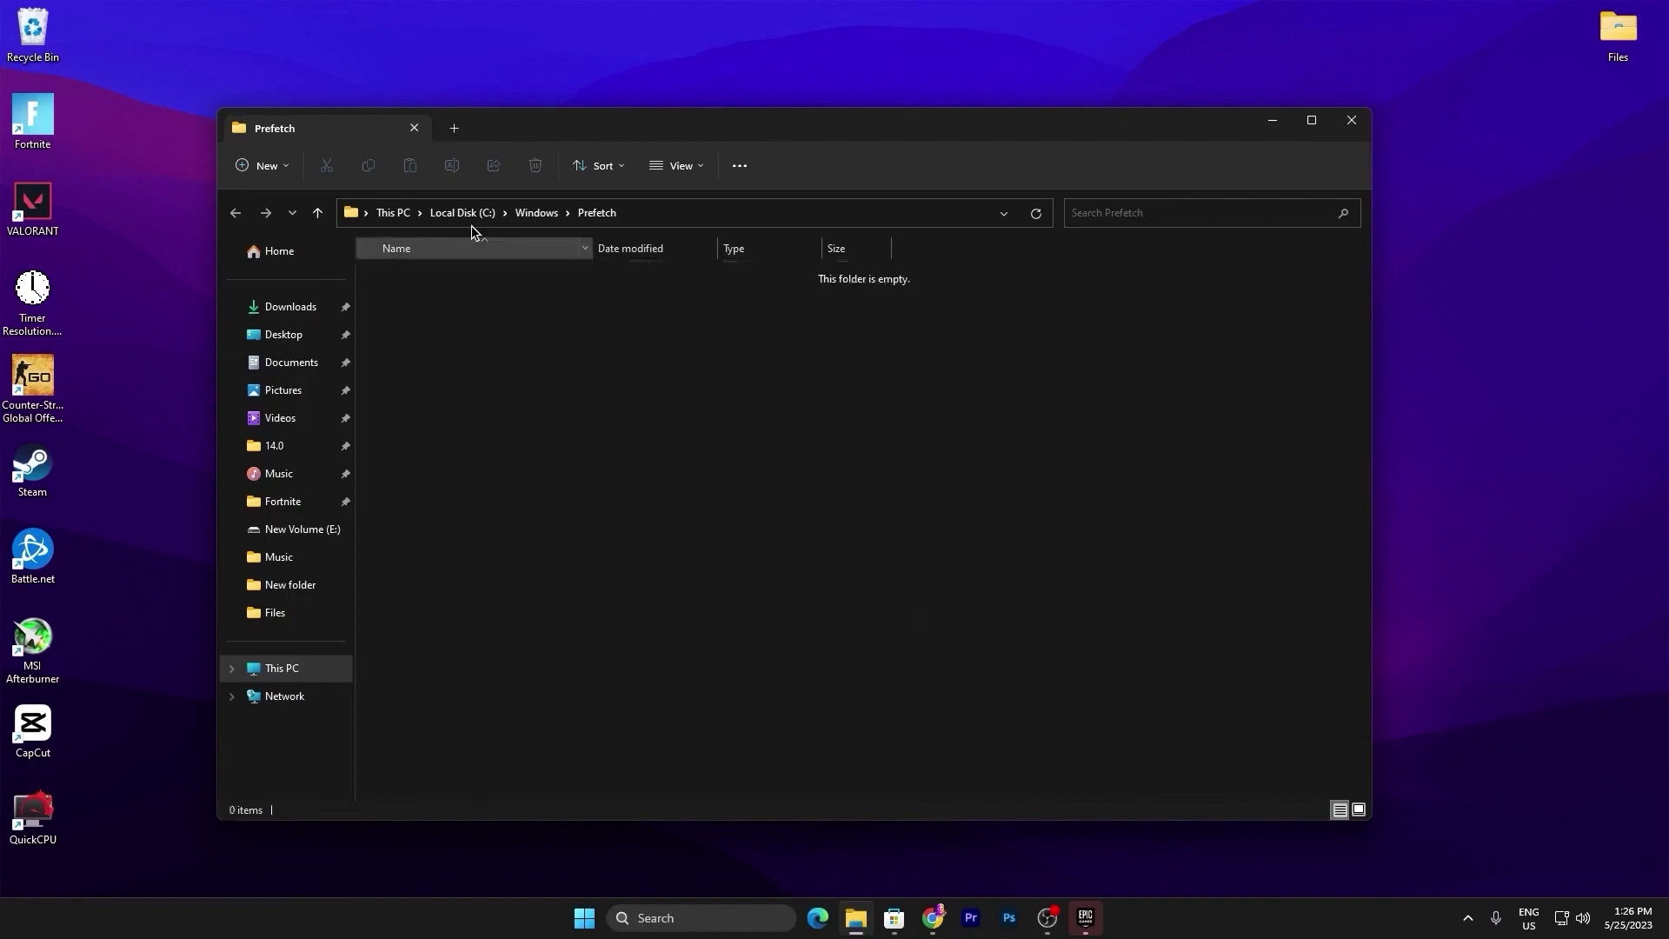
# - Close the empty Prefetch folder and permanently empty the Recycle Bin
pyautogui.click(1350, 120)
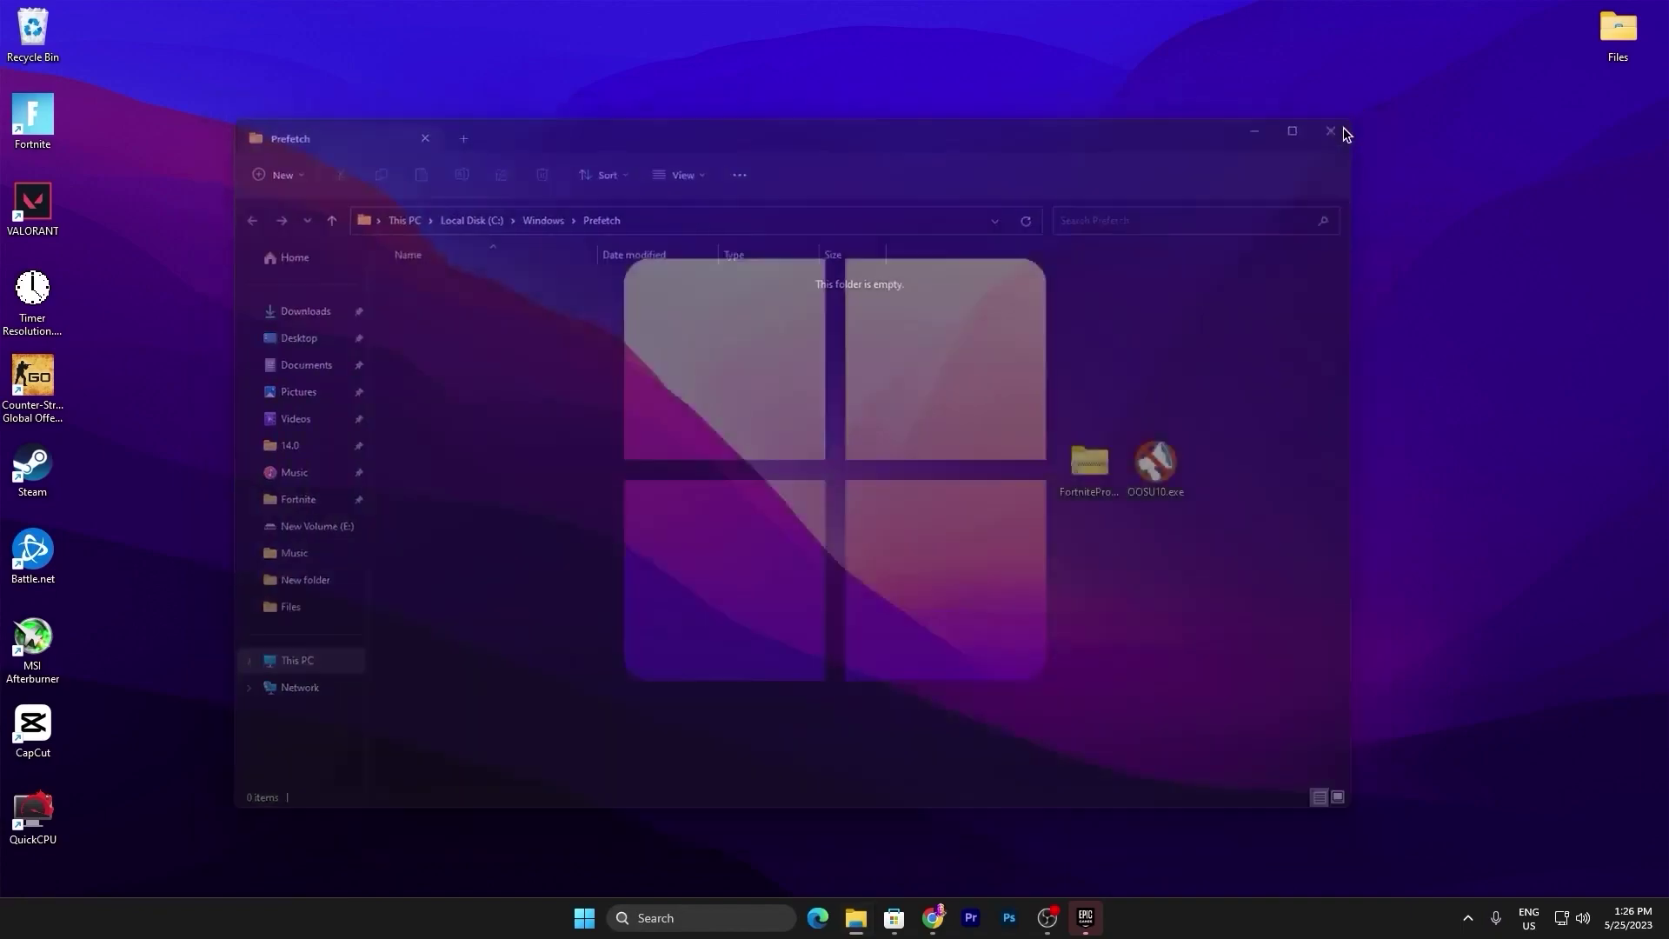
pyautogui.rightClick(34, 28)
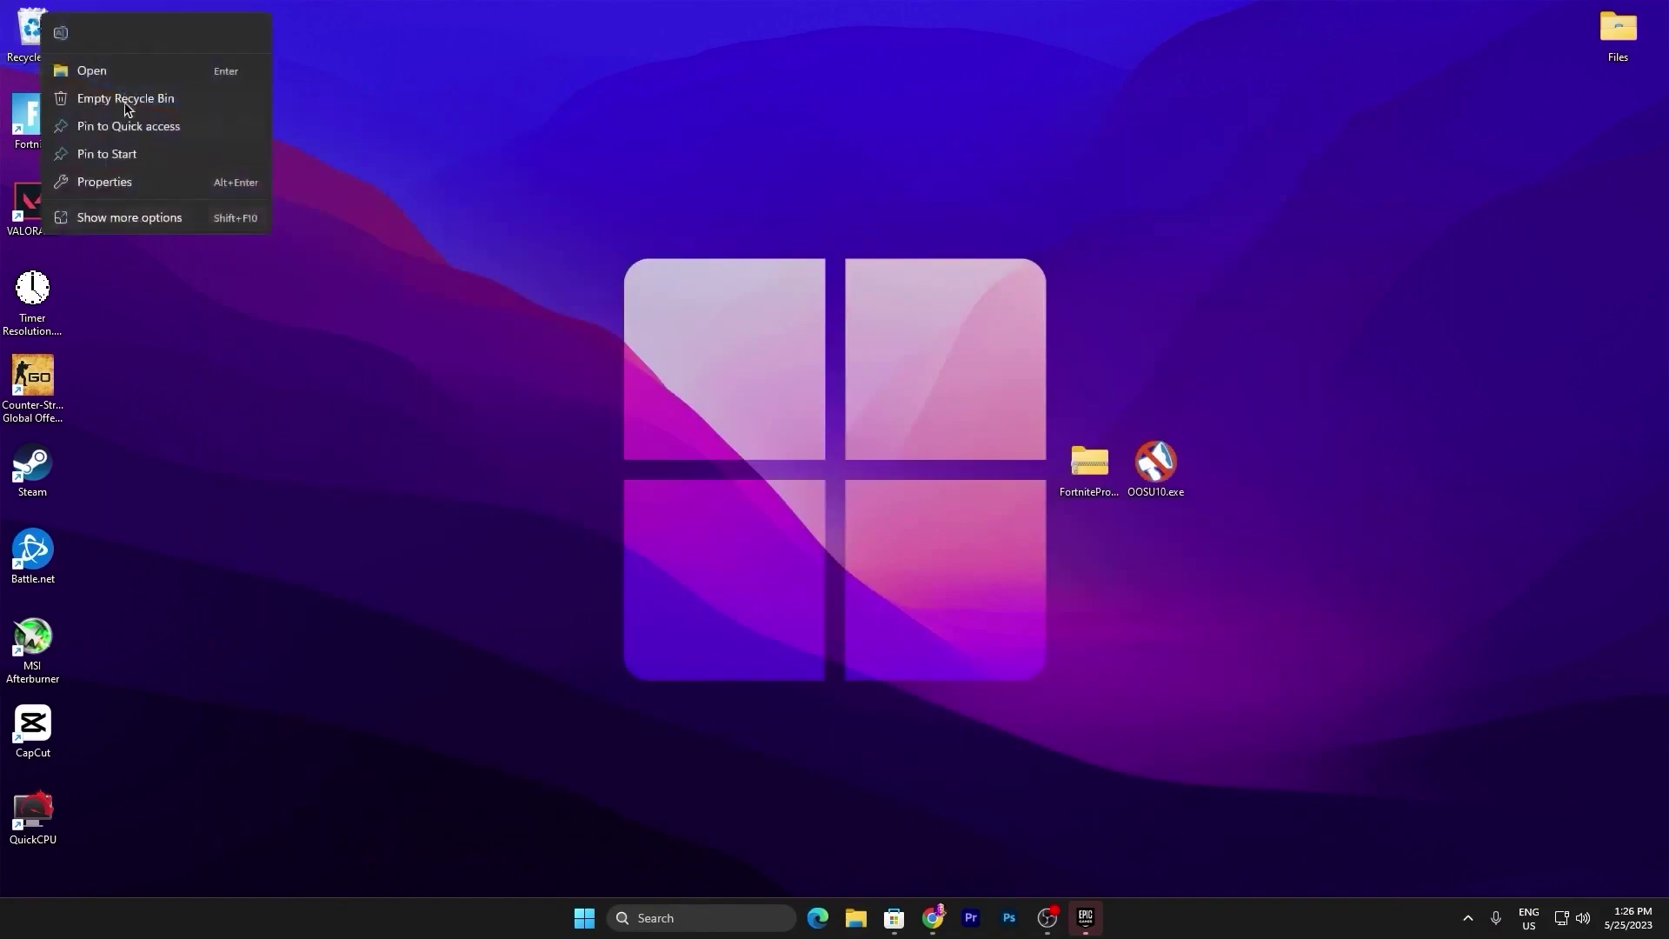
pyautogui.click(121, 99)
pyautogui.click(871, 470)
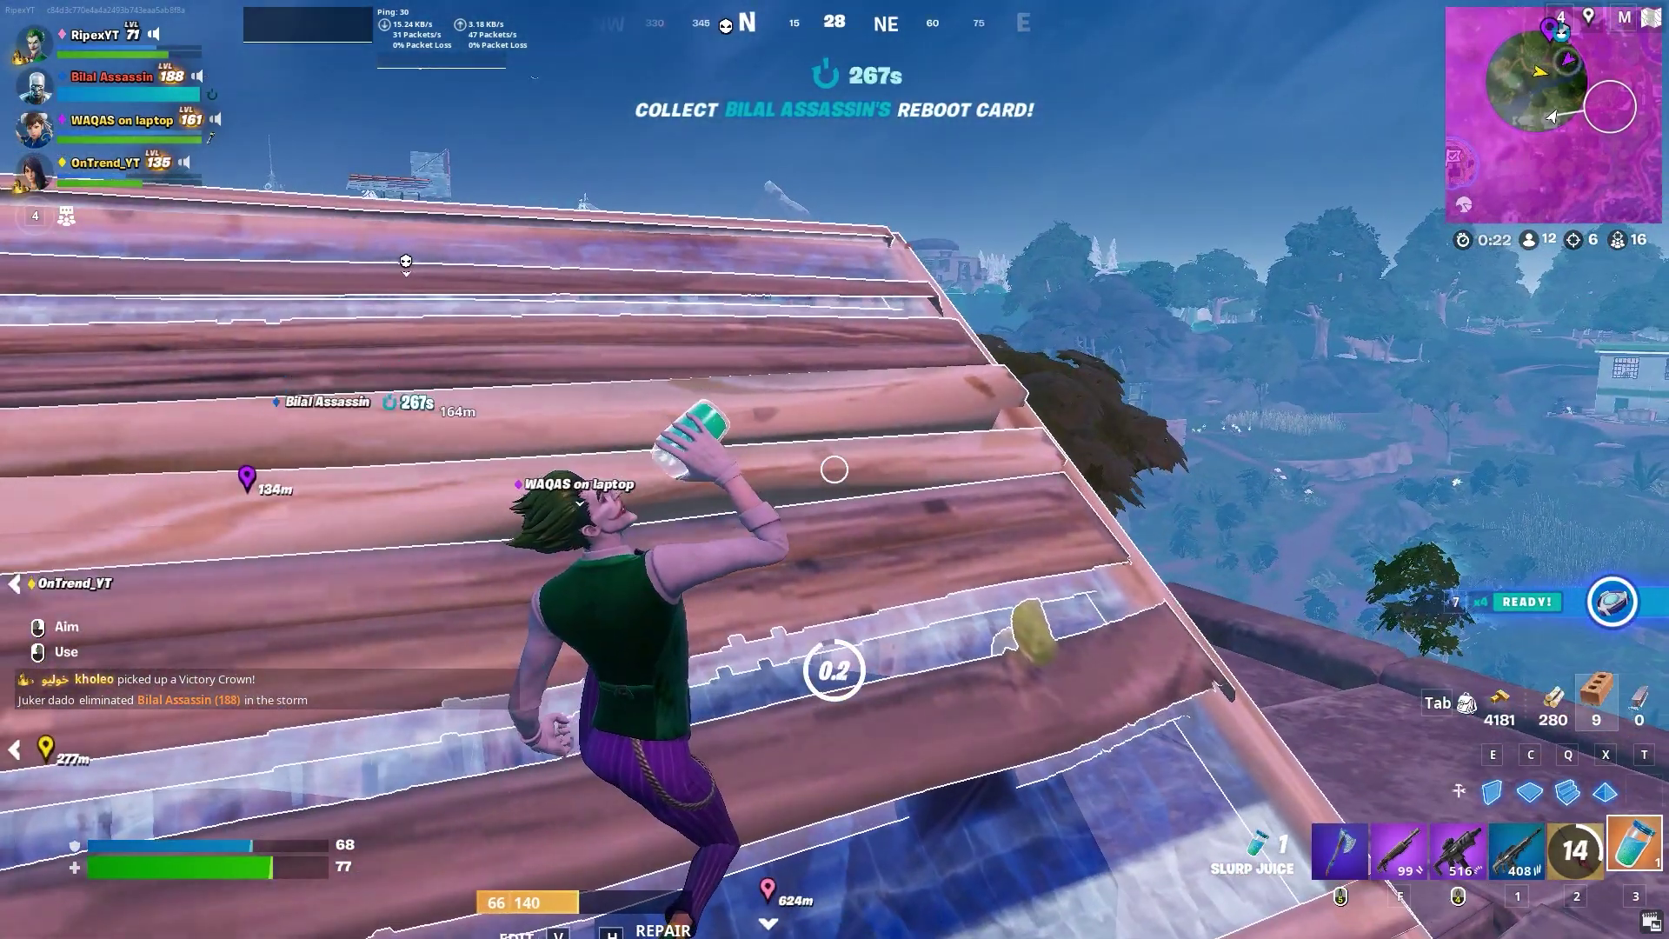
# - Equip the Twin Mag Assault Rifle, aim down sights and fire at the enemy near the treeline
pyautogui.press('1')
pyautogui.press('w')
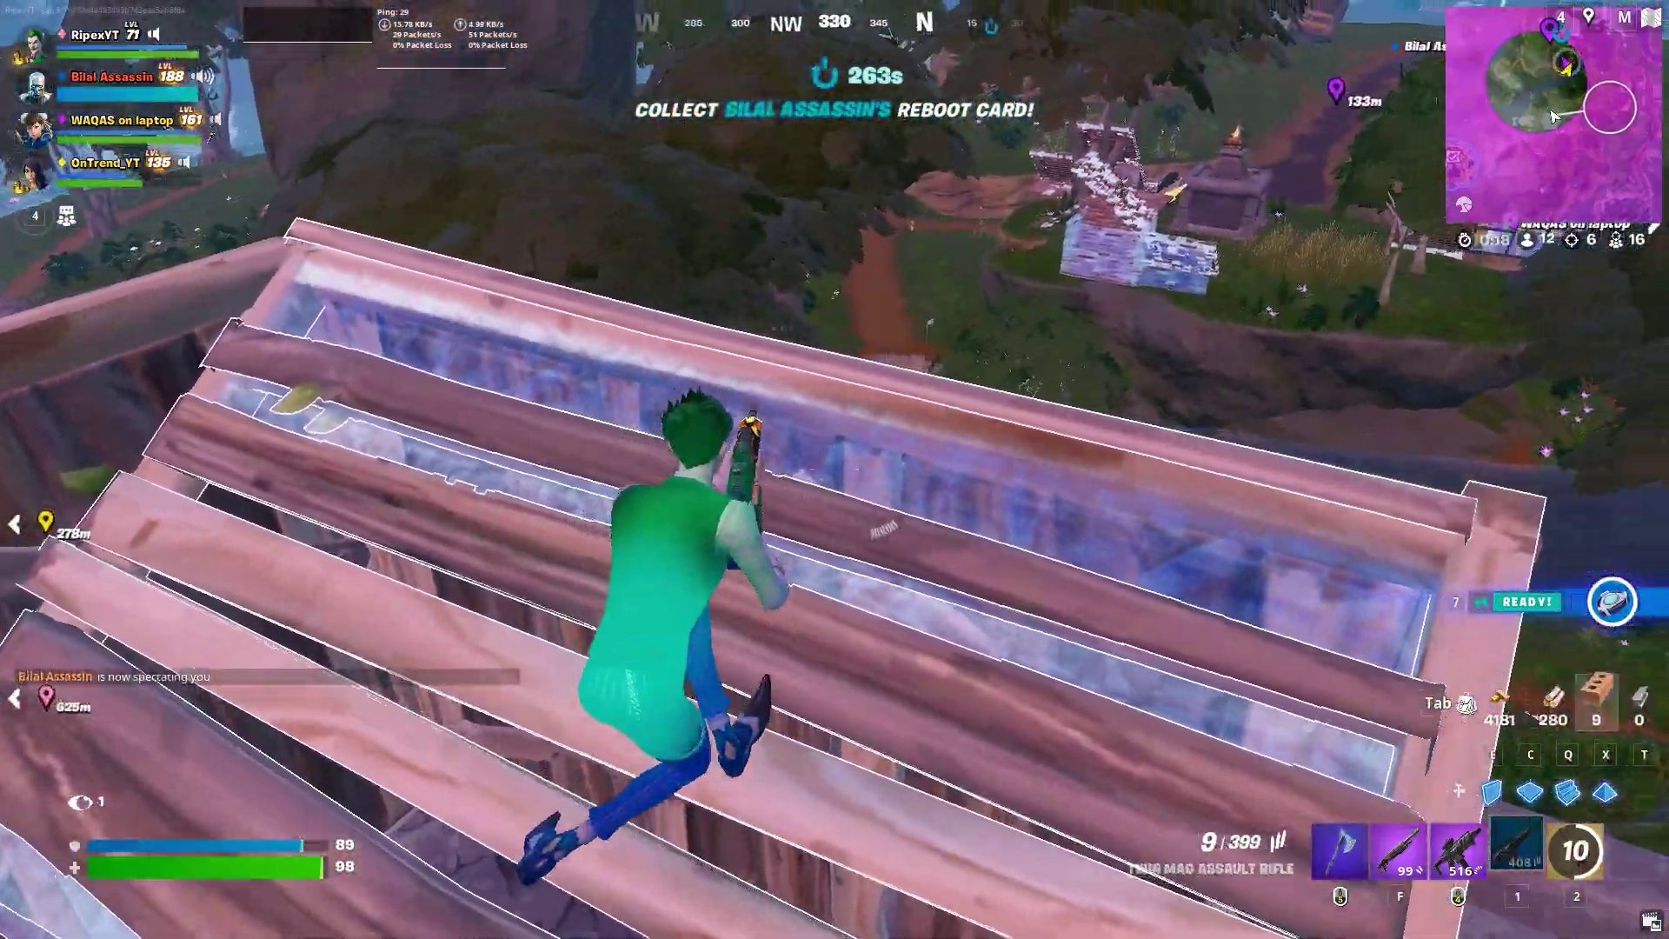
pyautogui.rightClick(834, 470)
pyautogui.click(834, 470)
pyautogui.click(835, 469)
pyautogui.click(834, 470)
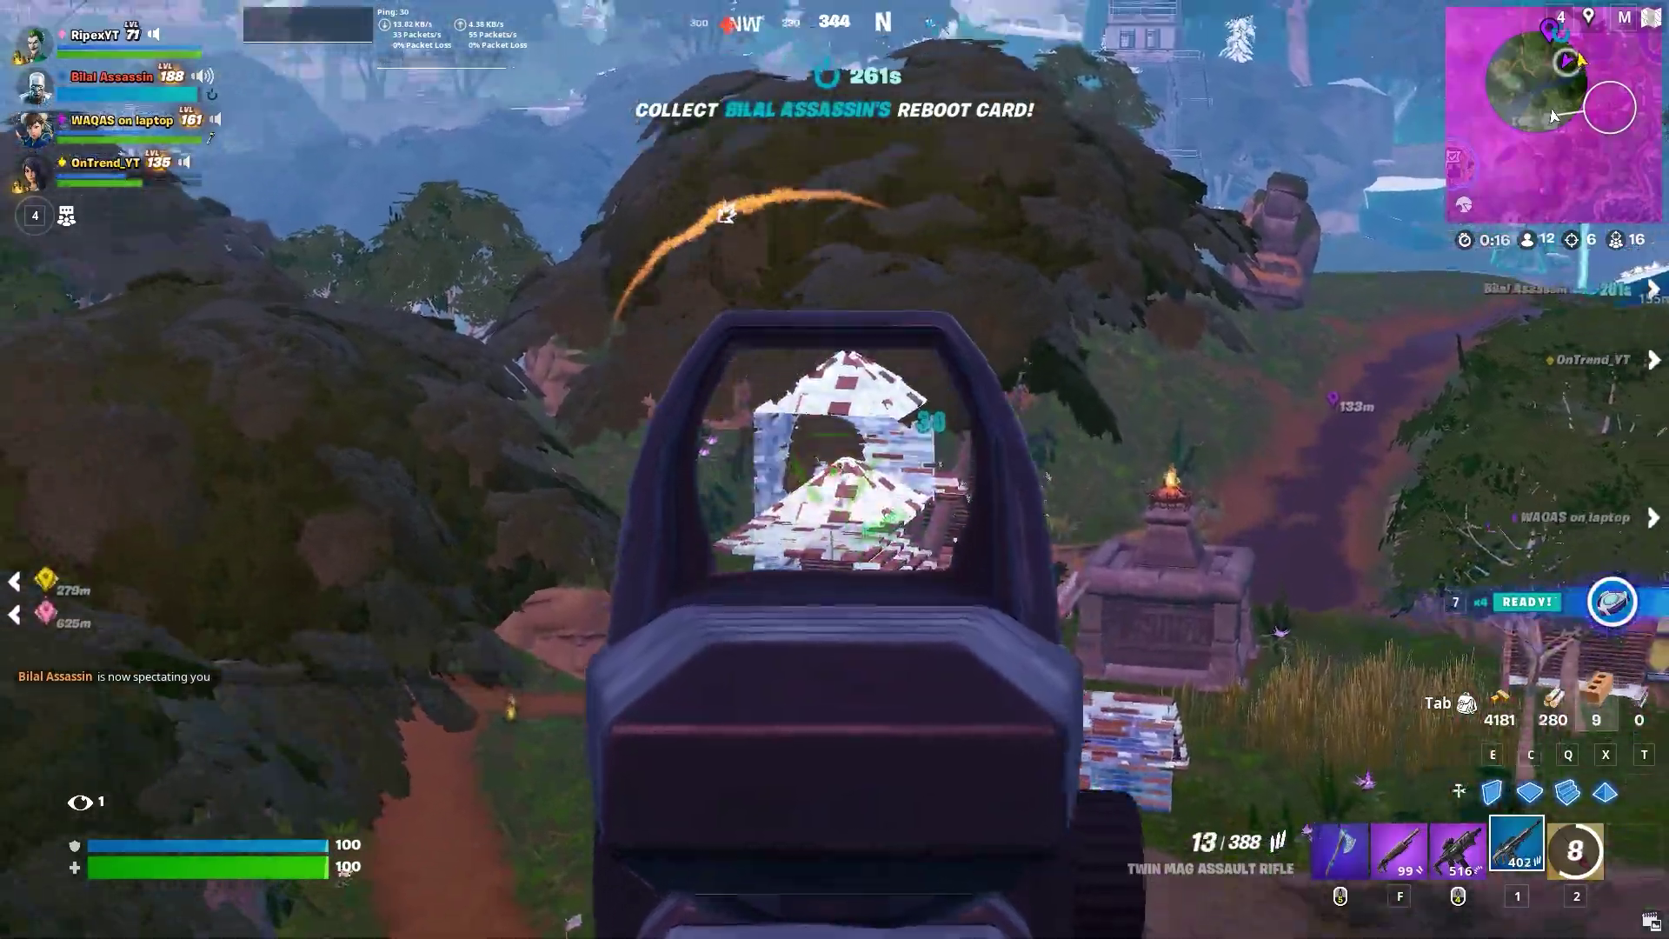
pyautogui.click(834, 469)
# - Build walls and floors around the character for cover, then draw the shotgun
pyautogui.press('f')
pyautogui.press('q')
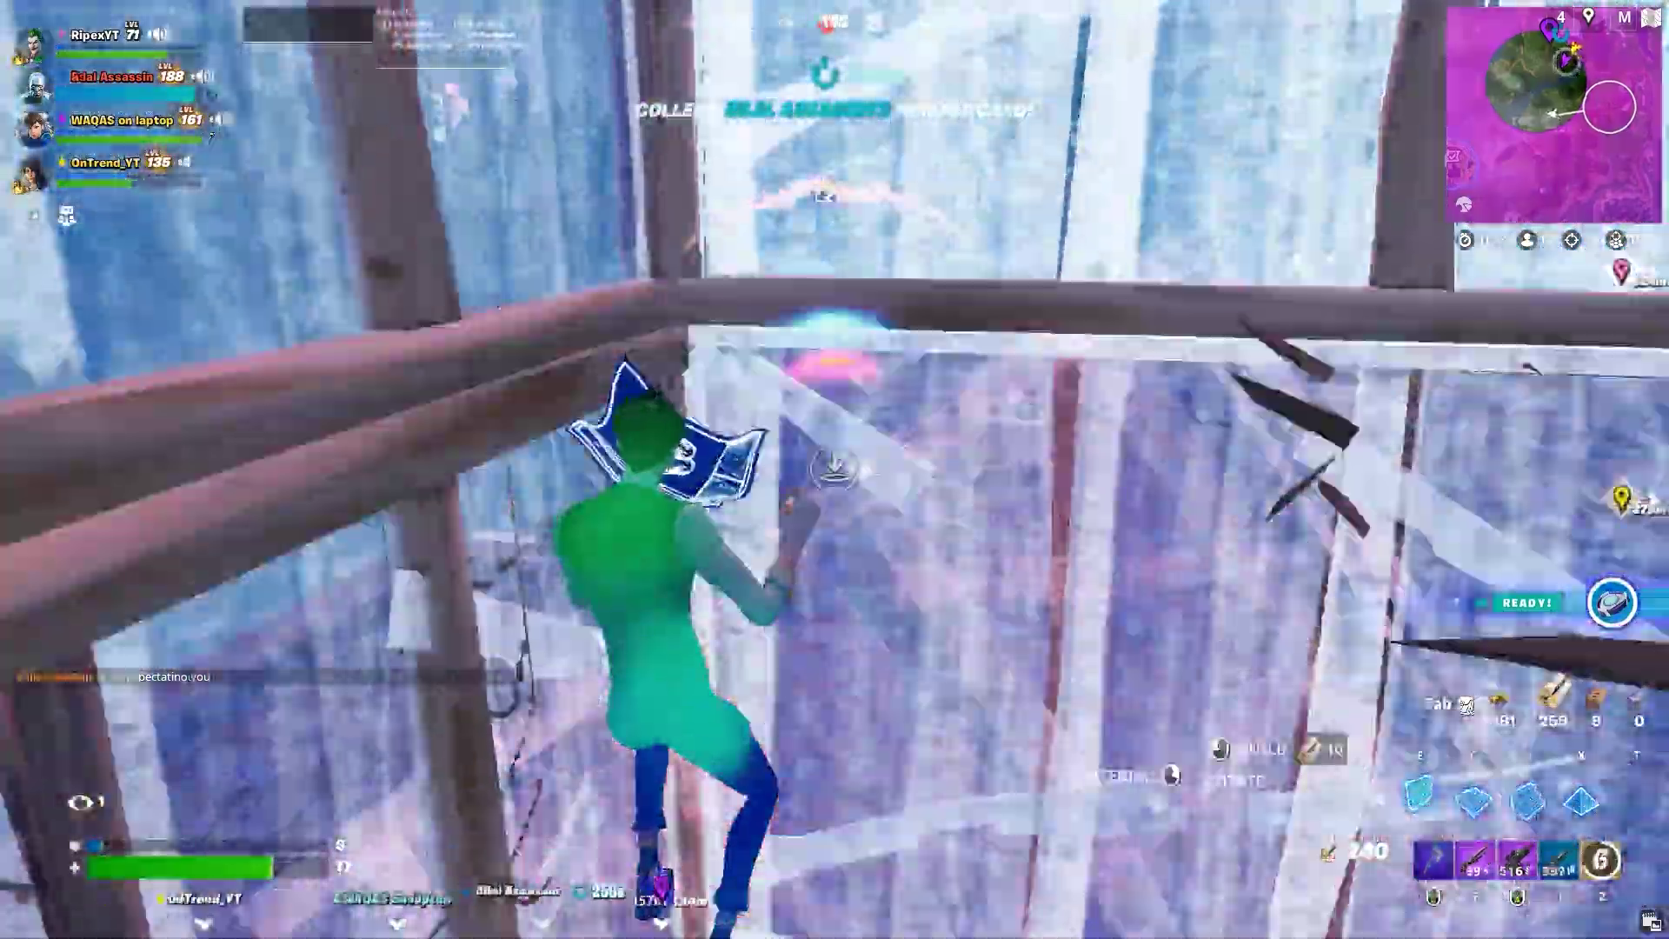
pyautogui.click(835, 469)
pyautogui.click(835, 469)
pyautogui.click(835, 470)
pyautogui.press('f')
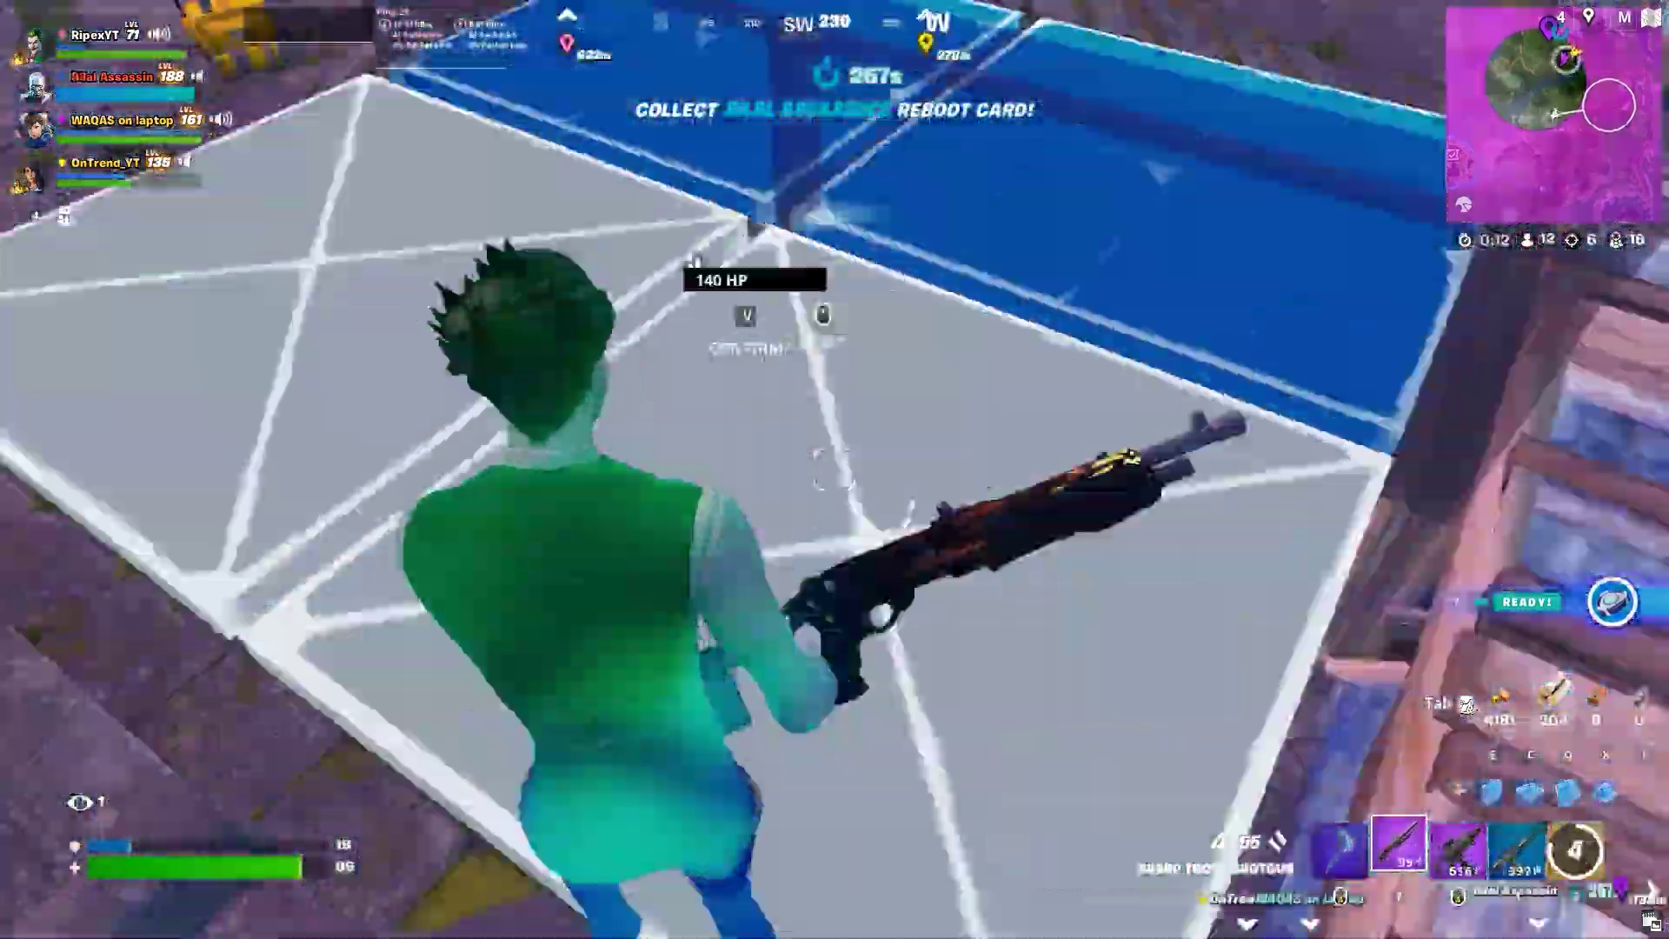
# - Fire the Scoped Burst SMG at the opponent until they are eliminated
pyautogui.press('3')
pyautogui.click(835, 470)
pyautogui.click(835, 469)
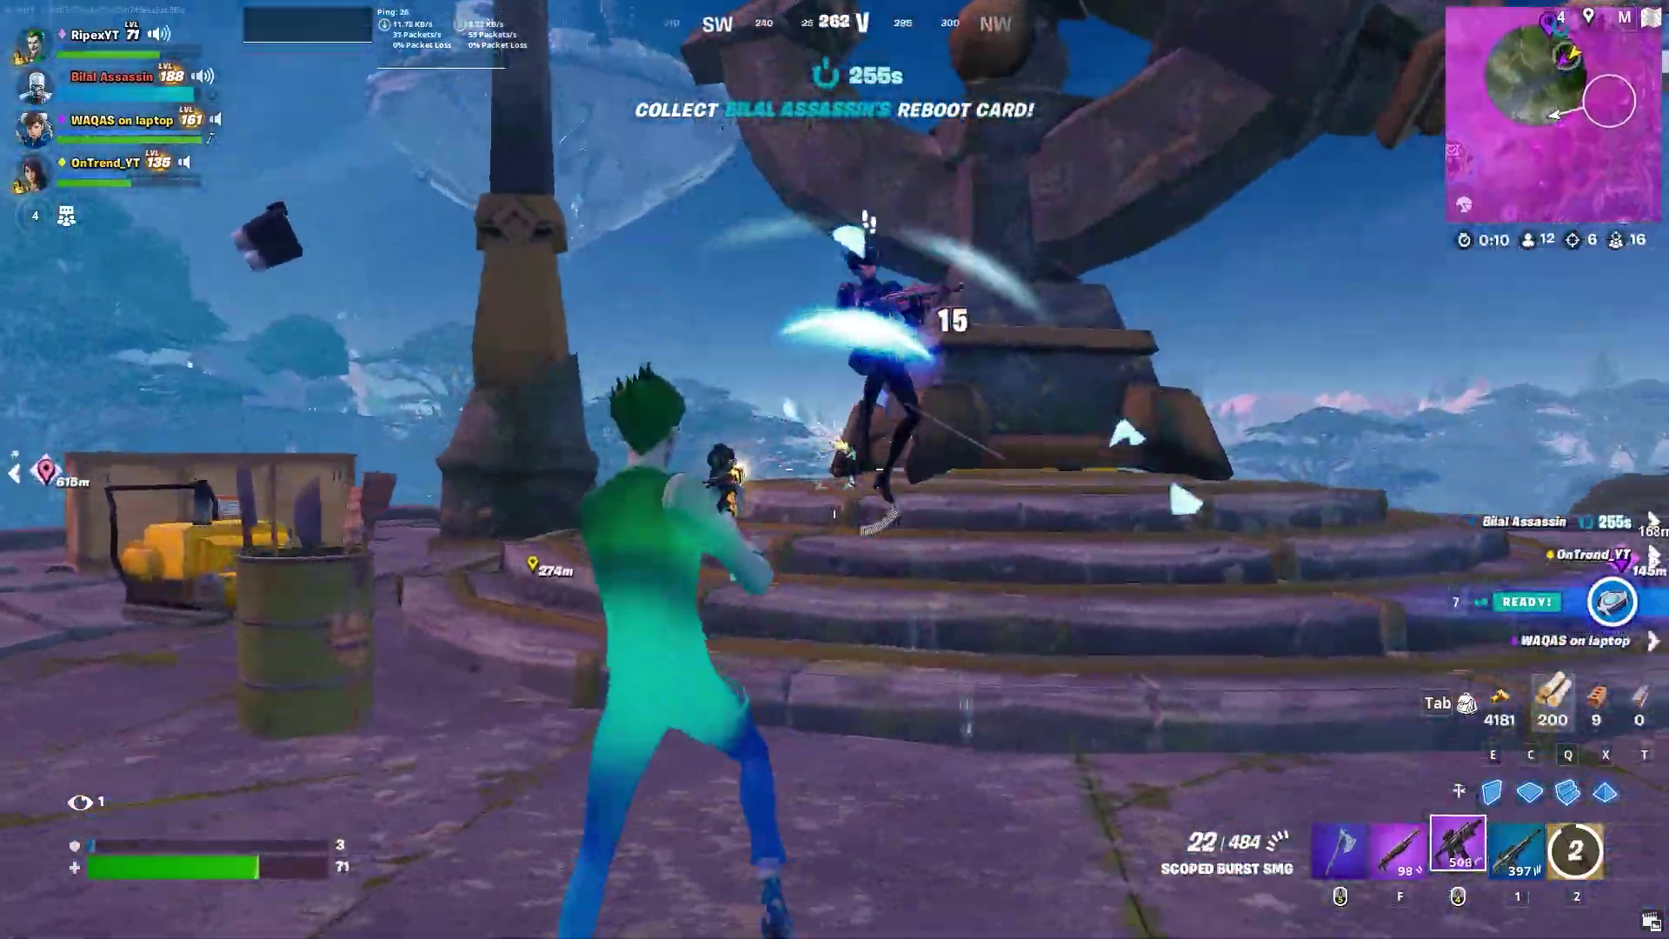
pyautogui.click(834, 469)
pyautogui.click(834, 470)
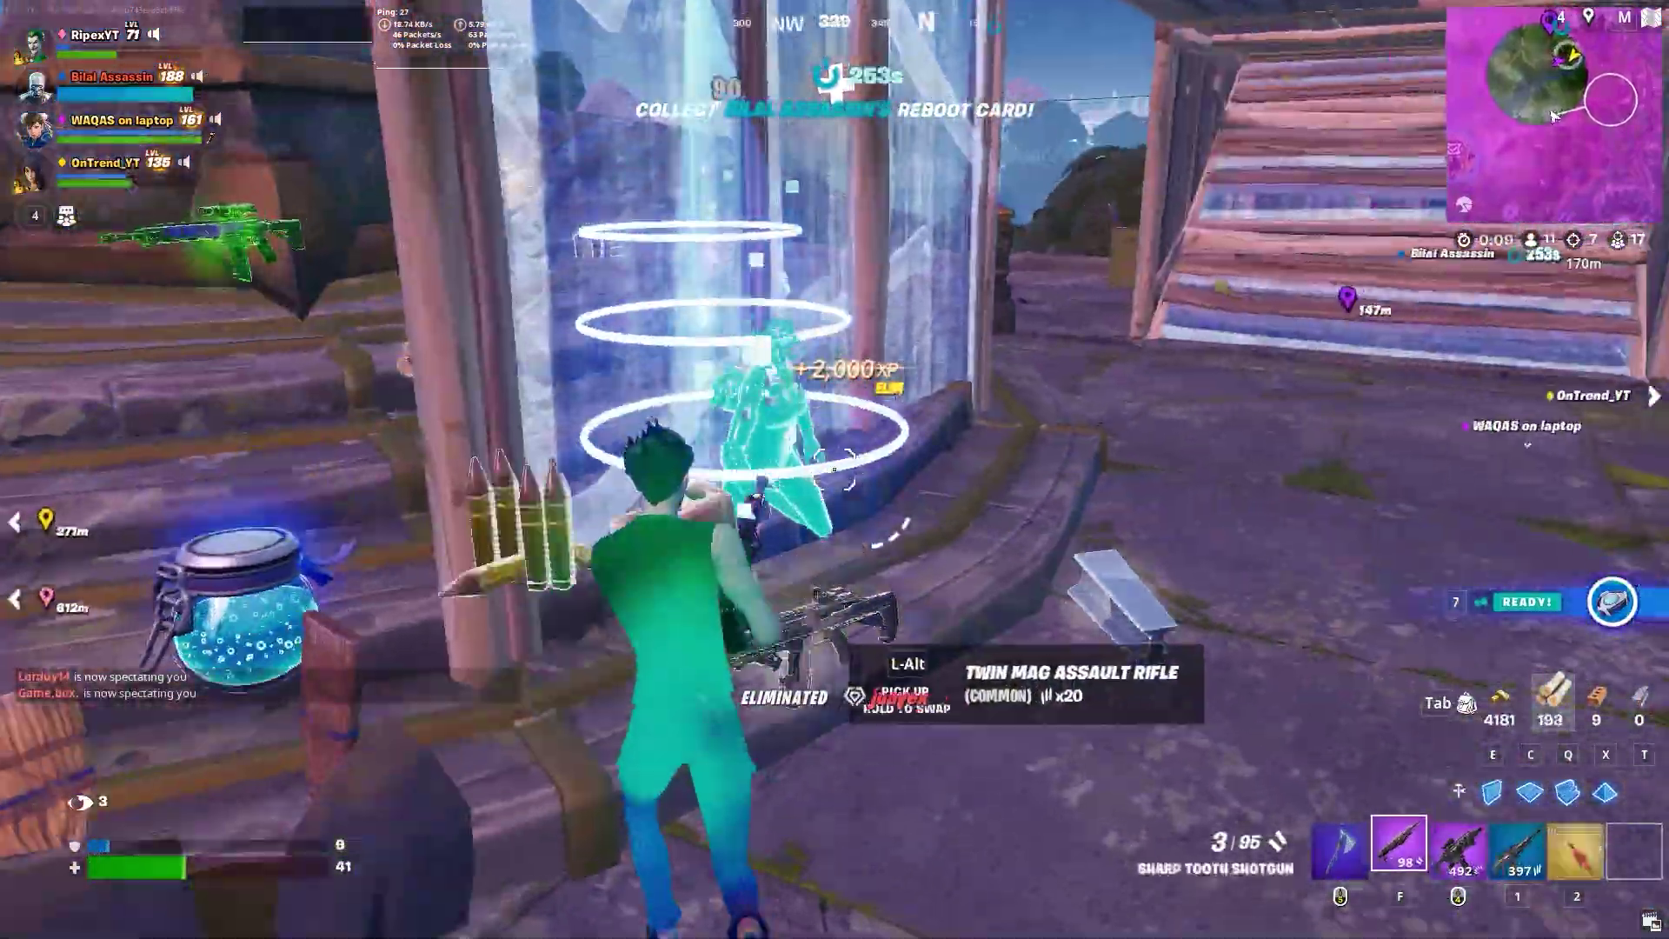